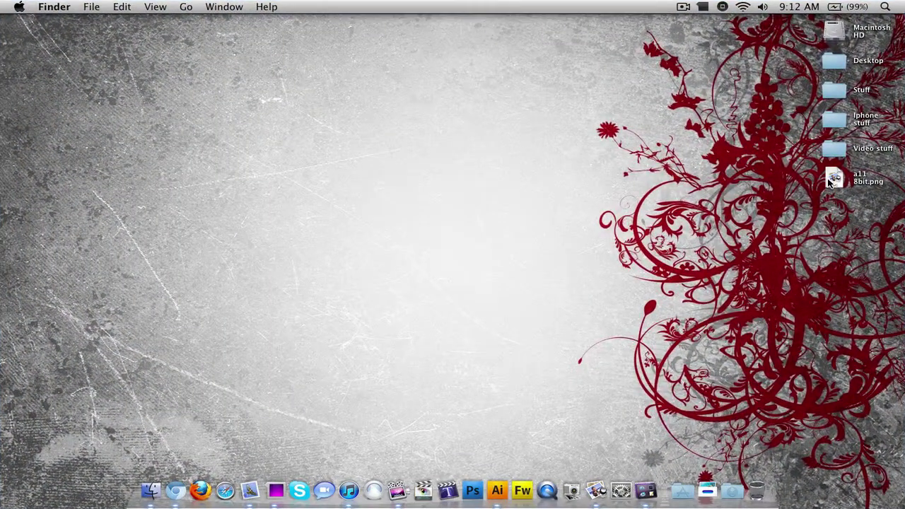
# Open a11 8bit.png in Illustrator by dropping it onto the Dock icon.
pyautogui.moveTo(832, 183); pyautogui.dragTo(493, 490)
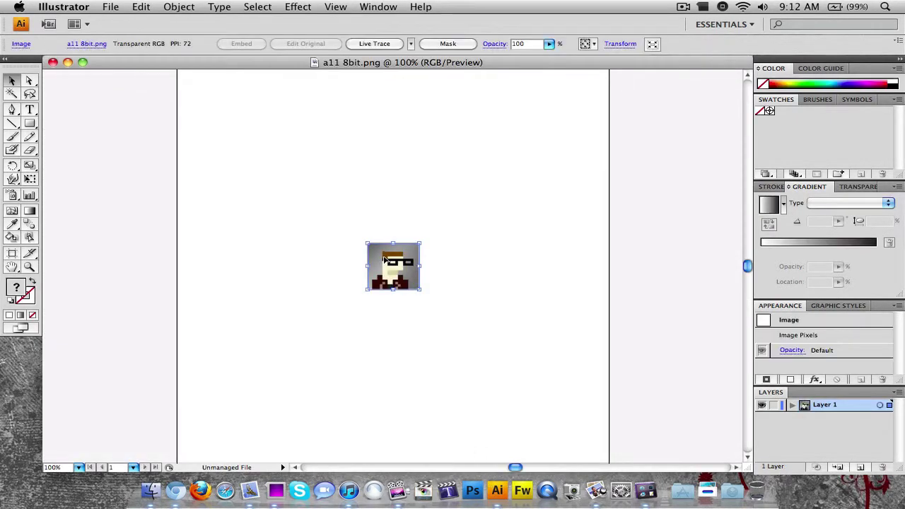
# Scale up the pixel portrait and position it to fill most of the artboard.
pyautogui.click(501, 297)
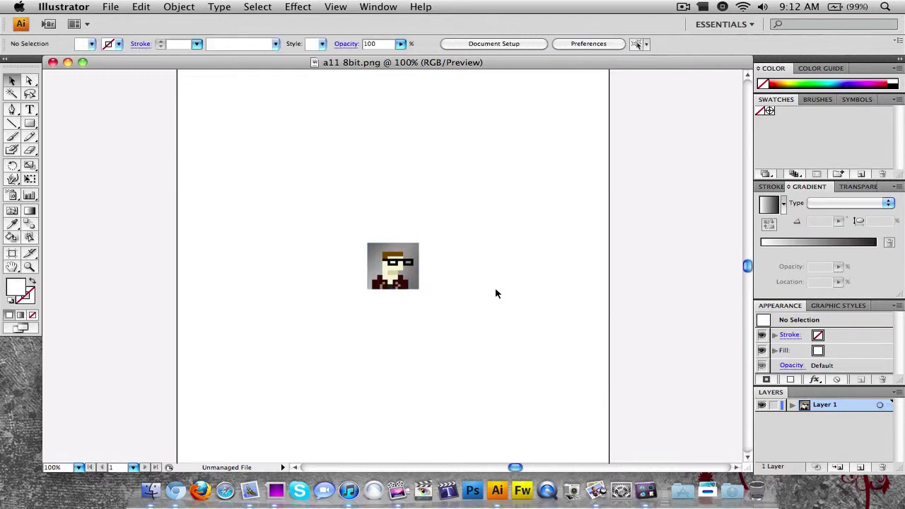
pyautogui.click(396, 262)
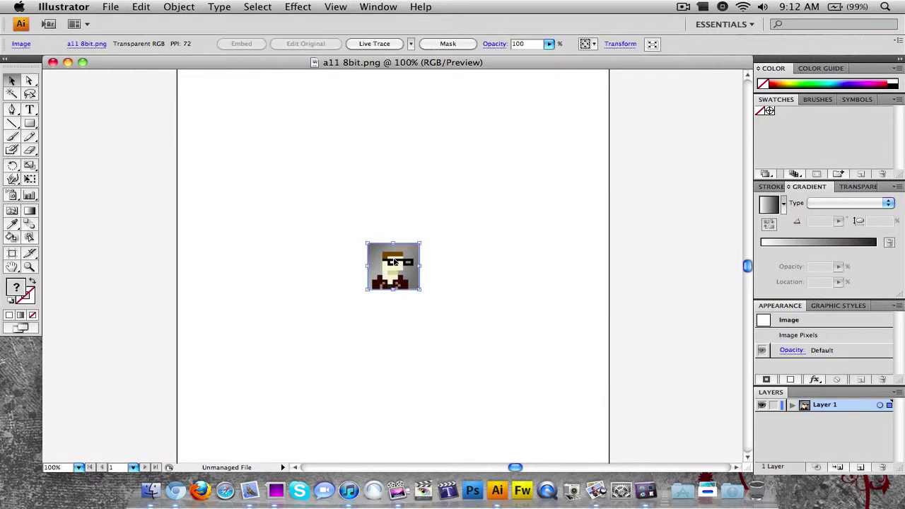
pyautogui.moveTo(420, 243); pyautogui.dragTo(545, 116)
pyautogui.moveTo(498, 179); pyautogui.dragTo(329, 321)
pyautogui.moveTo(389, 258); pyautogui.dragTo(623, 90)
pyautogui.moveTo(423, 244); pyautogui.dragTo(434, 256)
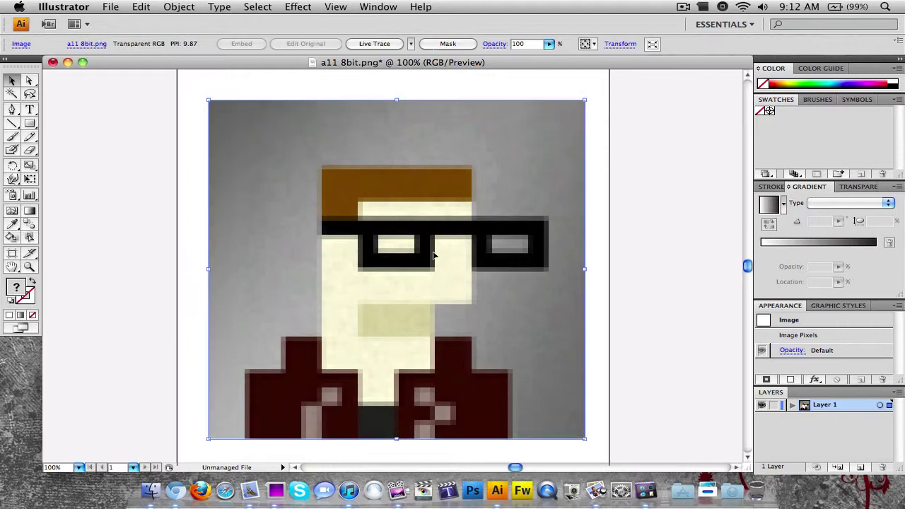
pyautogui.click(666, 292)
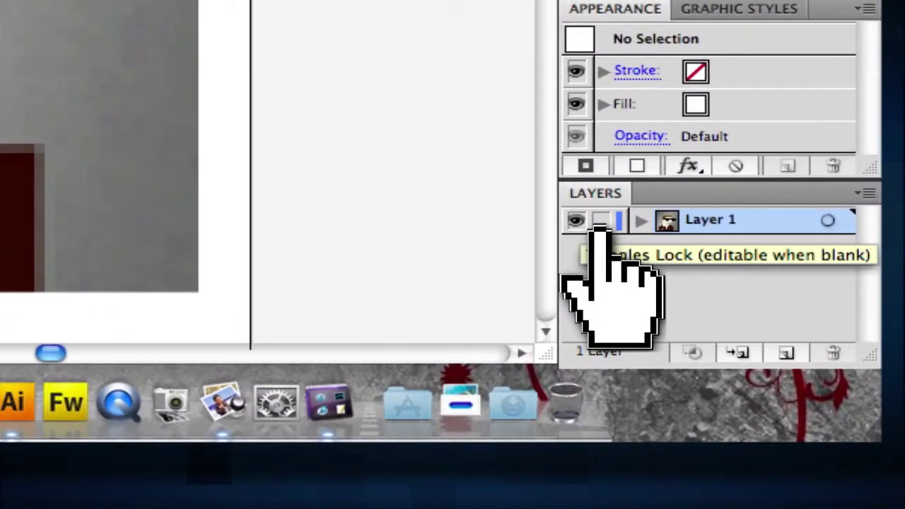
# Lock Layer 1 and create a new empty Layer 2 above it.
pyautogui.click(601, 220)
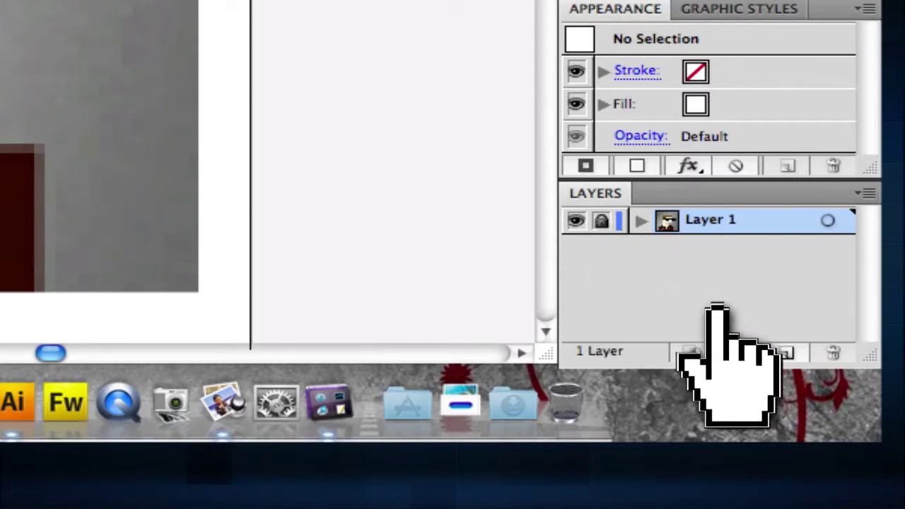
pyautogui.click(785, 353)
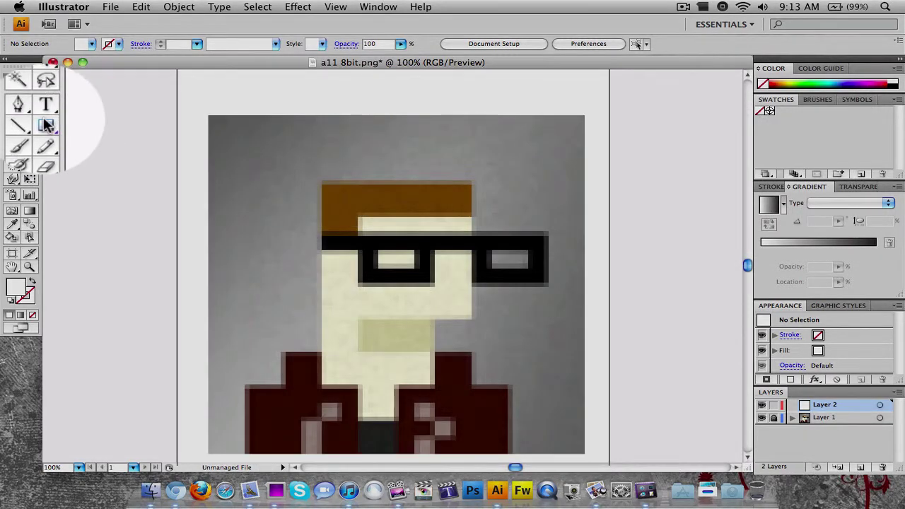
# Point out the Rectangle and Eyedropper tools, then show the Pathfinder panel from the Window menu.
pyautogui.click(46, 125)
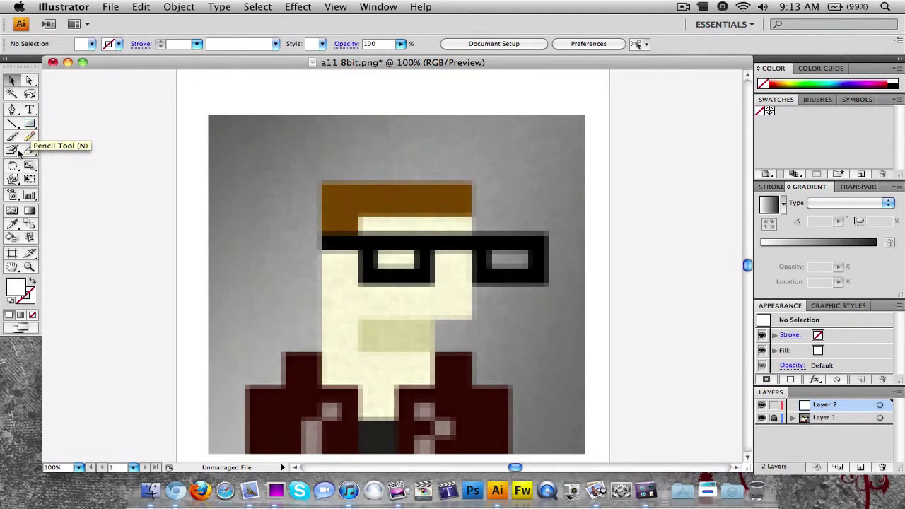
pyautogui.click(12, 225)
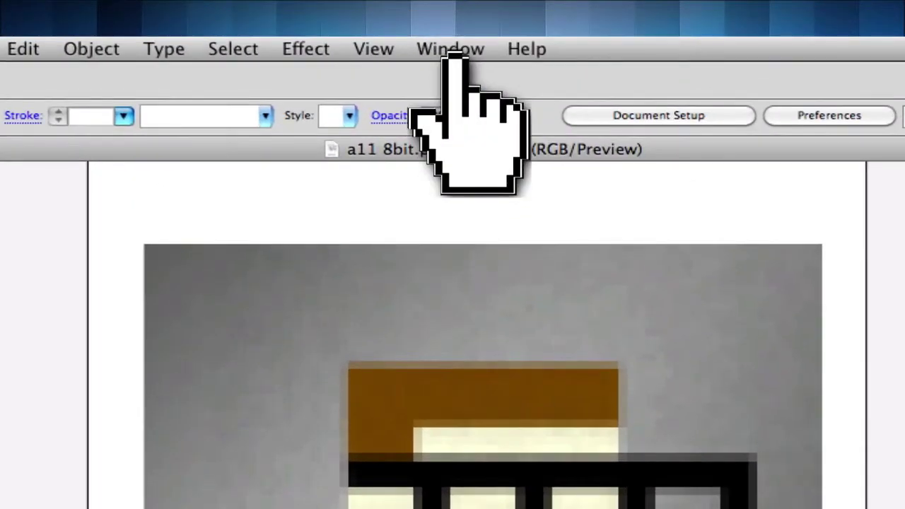
pyautogui.click(450, 53)
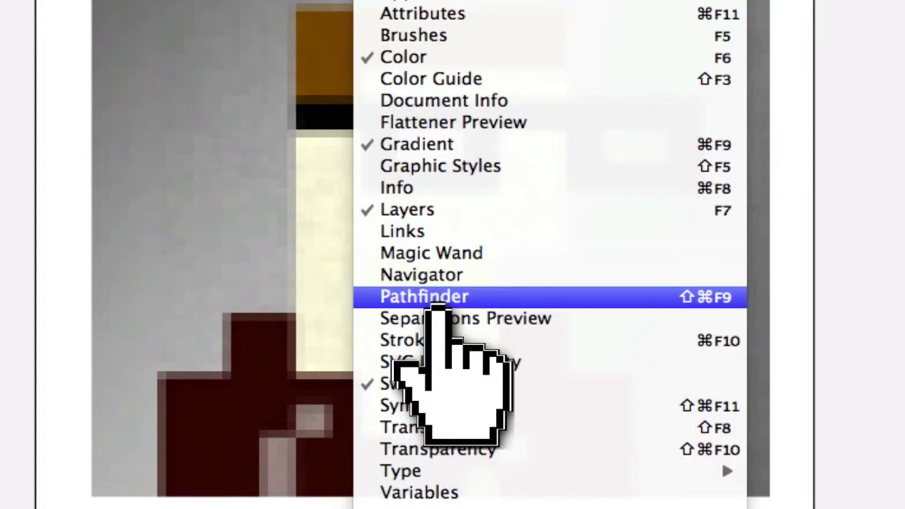
pyautogui.click(435, 300)
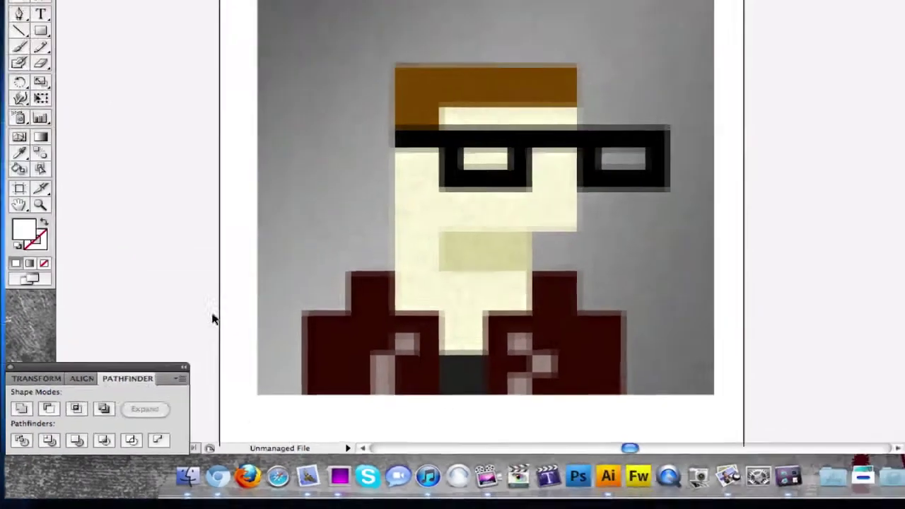
pyautogui.scroll(-2, 171, 359)
pyautogui.scroll(1, 172, 361)
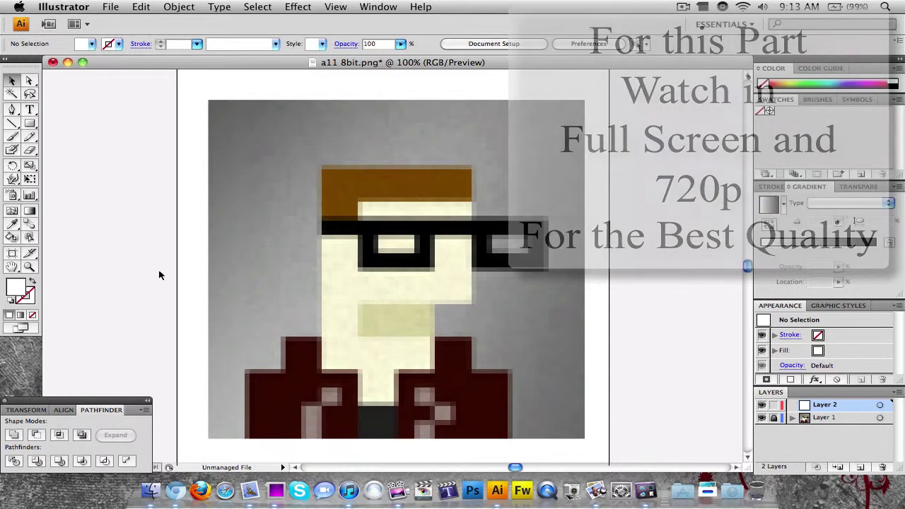
# Sample the maroon jacket colour, draw a rectangle over the jacket and move it up-left.
pyautogui.click(12, 224)
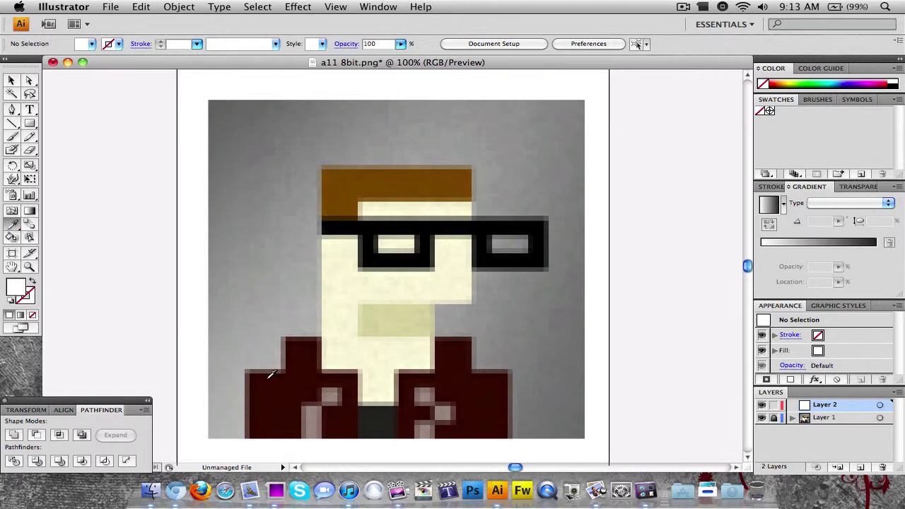
pyautogui.click(307, 363)
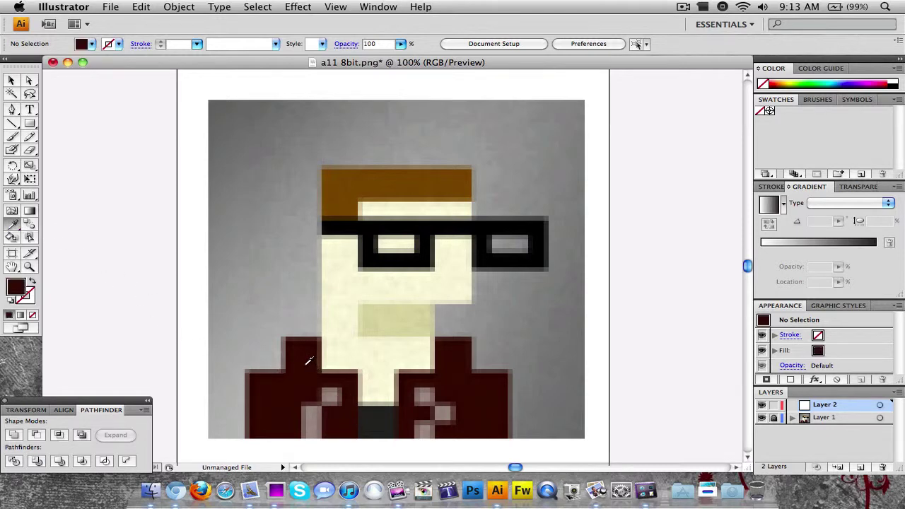
pyautogui.click(30, 124)
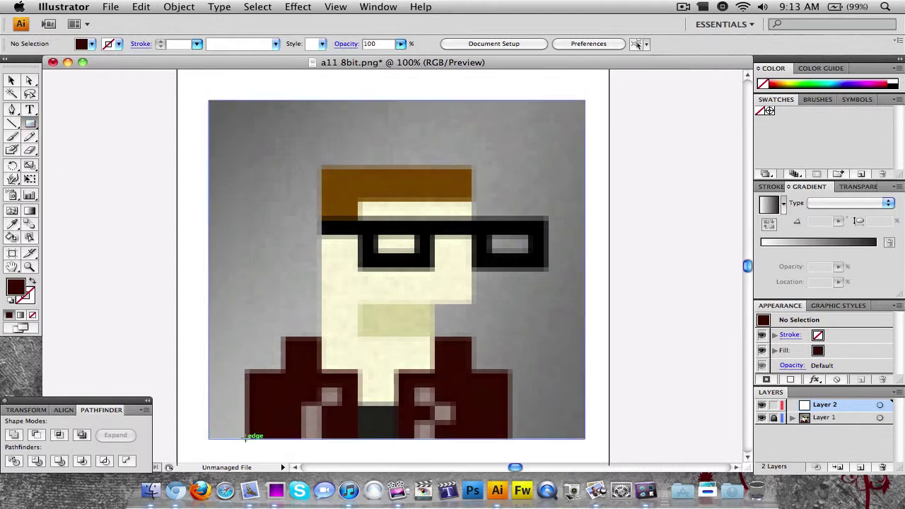
pyautogui.moveTo(245, 439); pyautogui.dragTo(513, 337)
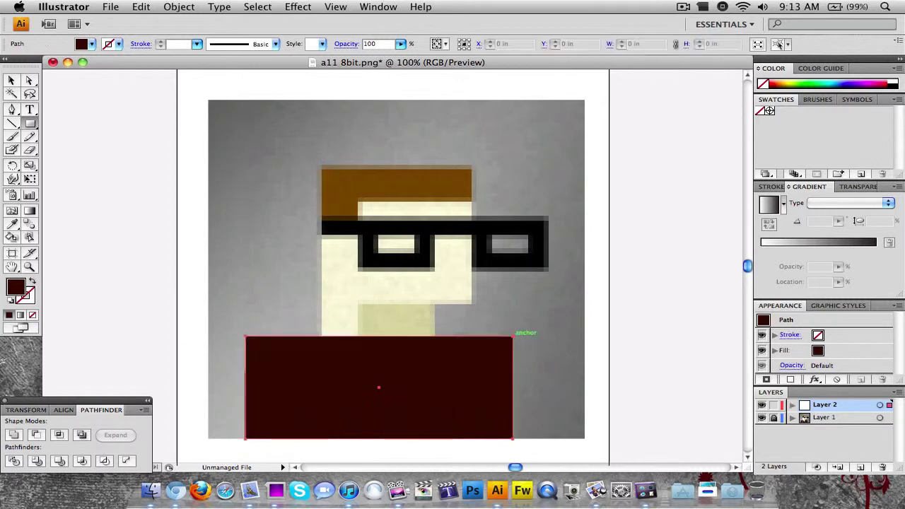
pyautogui.click(12, 79)
pyautogui.click(102, 155)
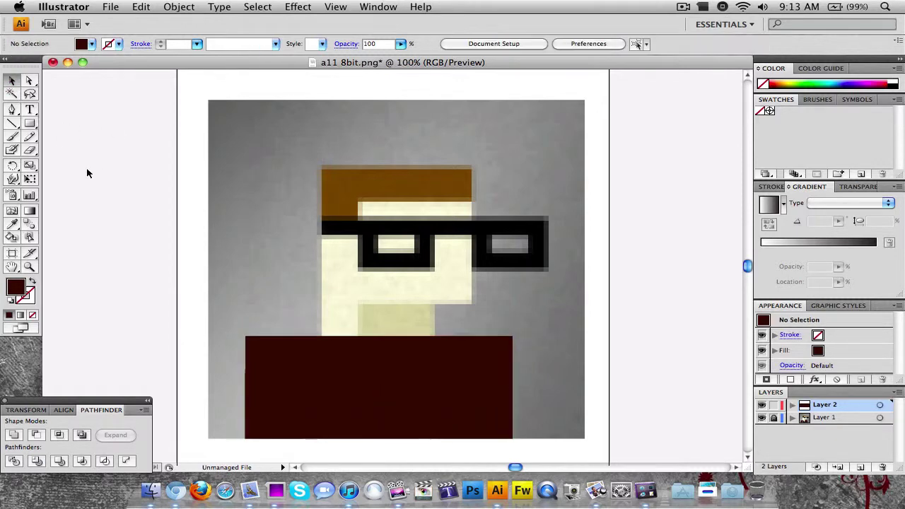
pyautogui.moveTo(301, 375); pyautogui.dragTo(163, 209)
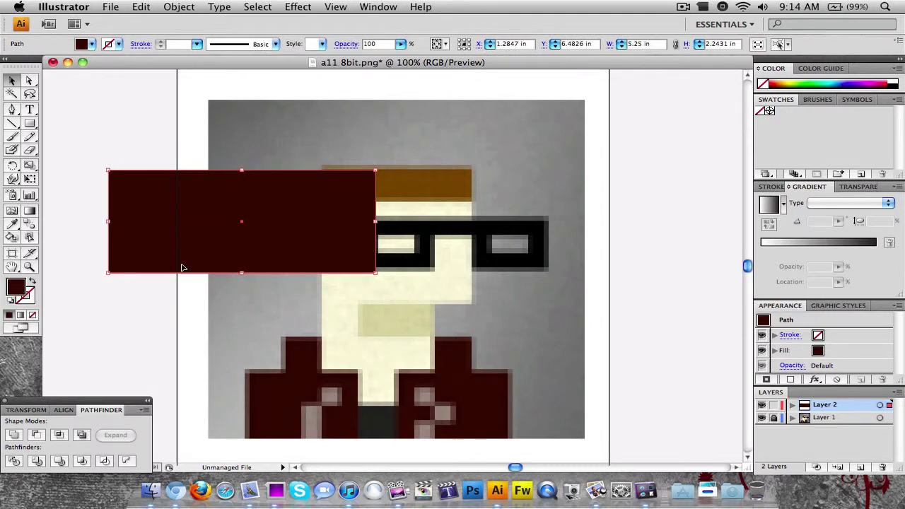
pyautogui.click(178, 298)
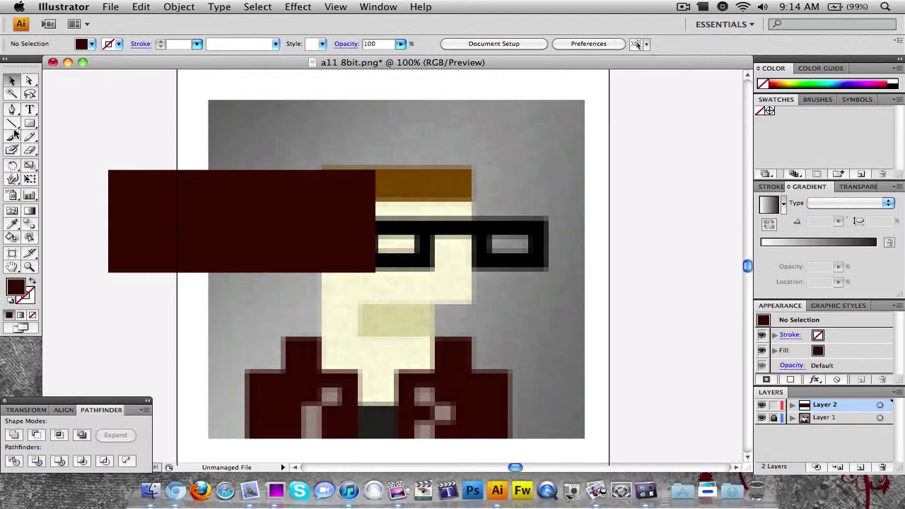
pyautogui.click(12, 224)
# Sample the greyish pink highlight and draw small squares over the jacket's light pixels.
pyautogui.click(316, 417)
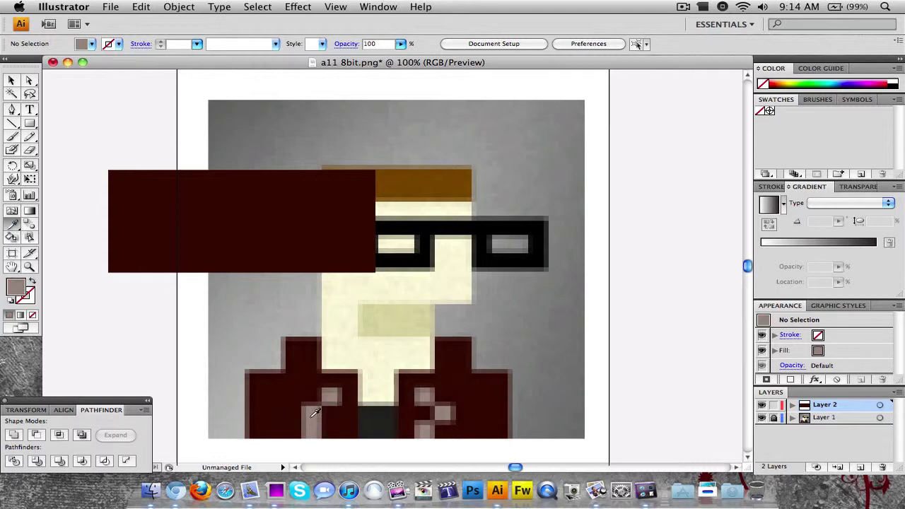
pyautogui.click(31, 123)
pyautogui.moveTo(301, 438); pyautogui.dragTo(343, 387)
pyautogui.click(12, 81)
pyautogui.click(51, 92)
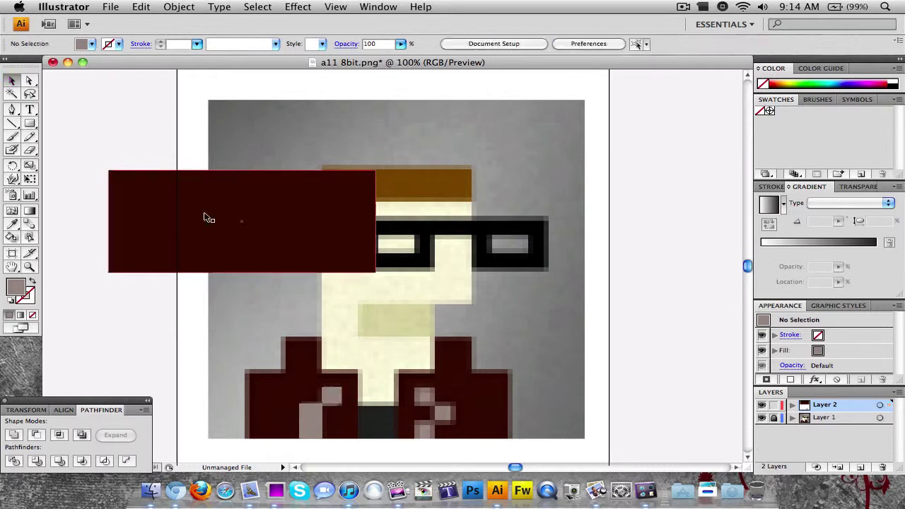
pyautogui.click(30, 123)
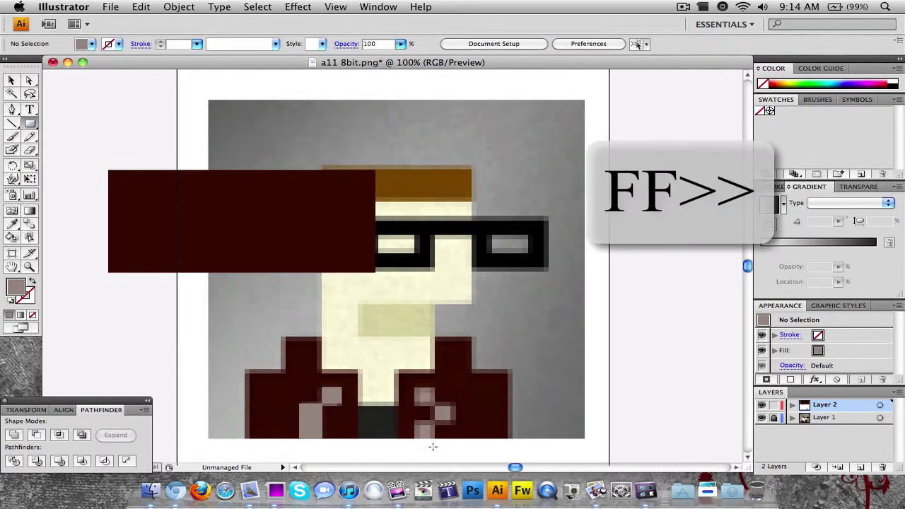
pyautogui.moveTo(436, 422); pyautogui.dragTo(435, 389)
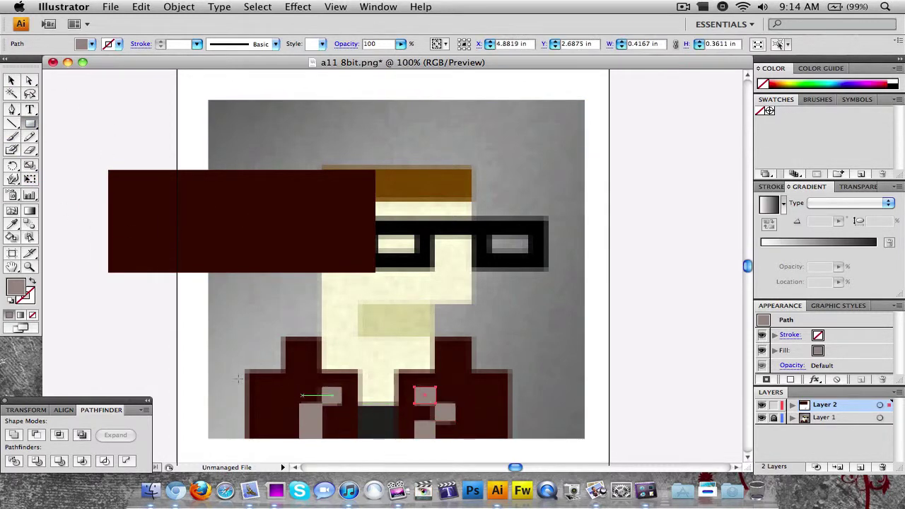
pyautogui.click(12, 80)
pyautogui.click(323, 384)
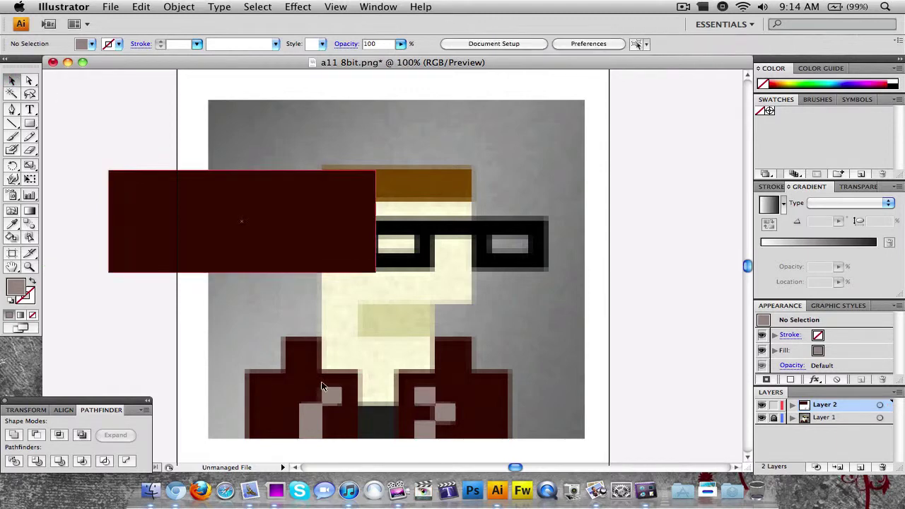
# Group the pink squares and move the group up toward the glasses.
pyautogui.moveTo(474, 444); pyautogui.dragTo(312, 371)
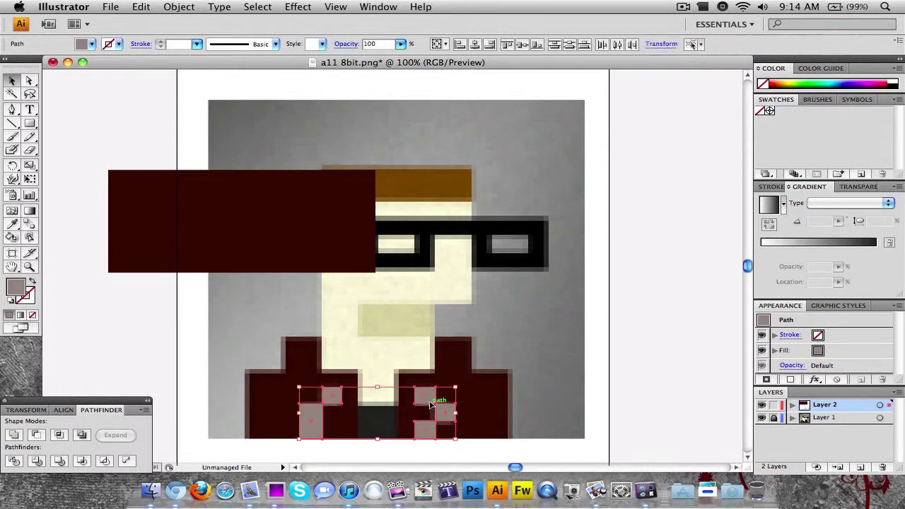
pyautogui.rightClick(429, 400)
pyautogui.click(456, 442)
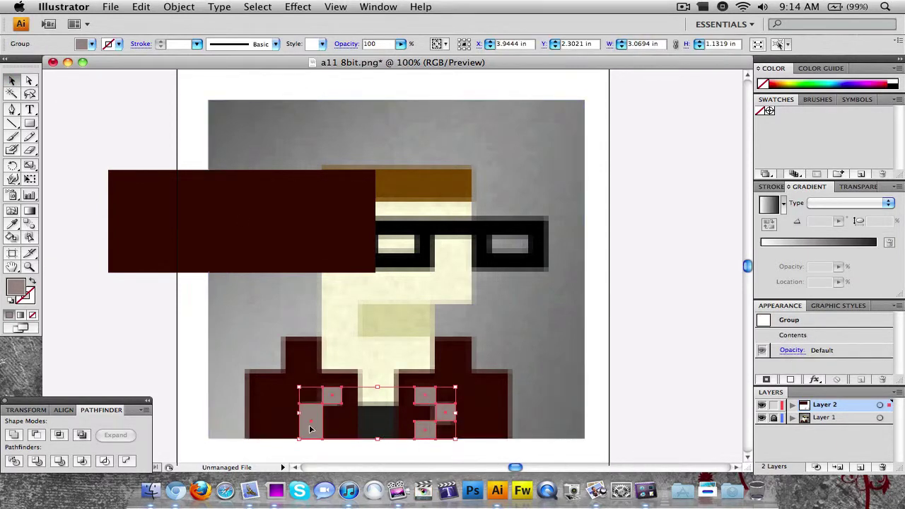
pyautogui.moveTo(316, 428); pyautogui.dragTo(493, 235)
pyautogui.click(683, 333)
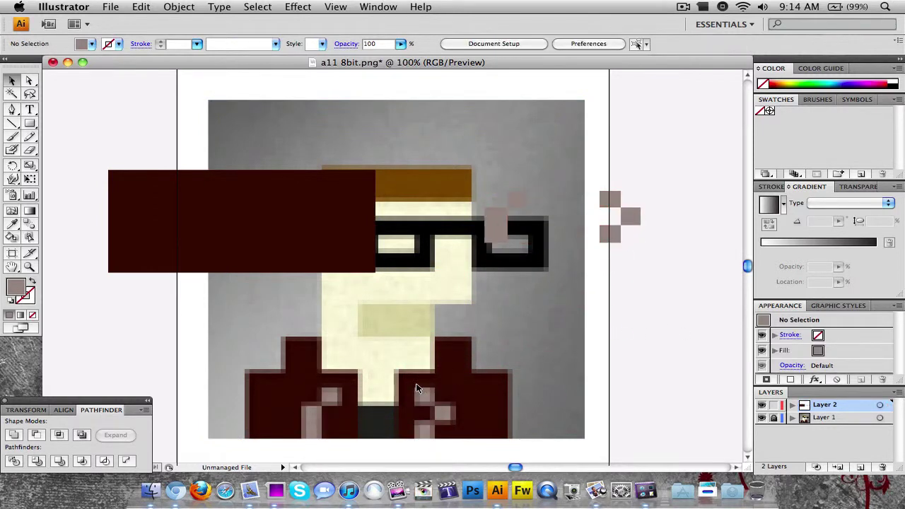
# Draw a near-black square over the shirt's bottom patch and move it right of the artboard.
pyautogui.click(12, 224)
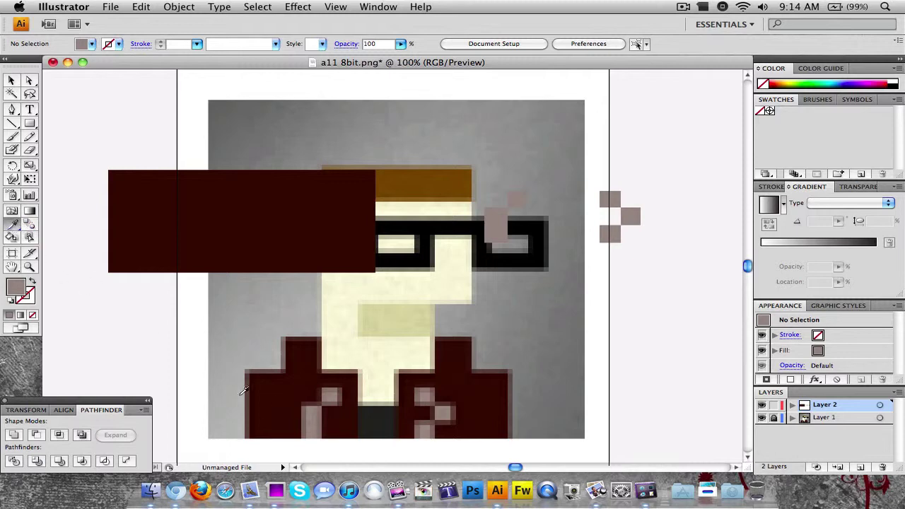
pyautogui.click(377, 417)
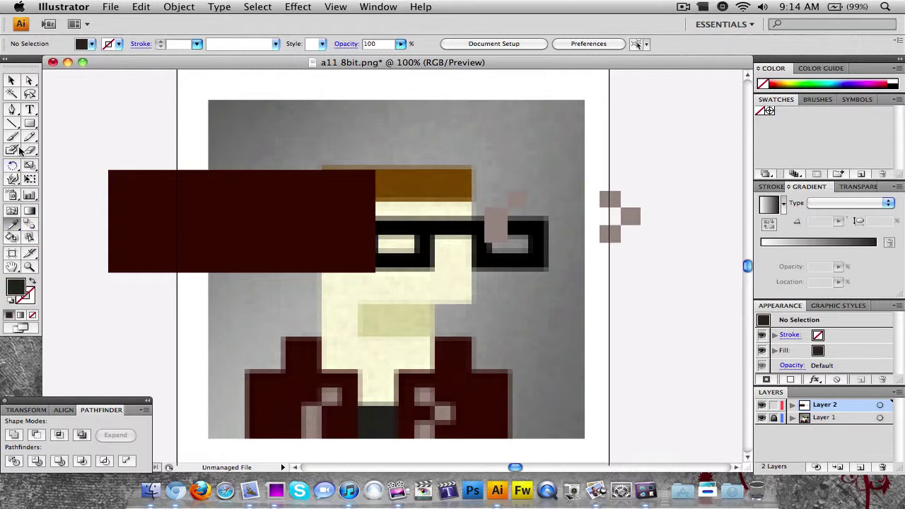
pyautogui.click(29, 124)
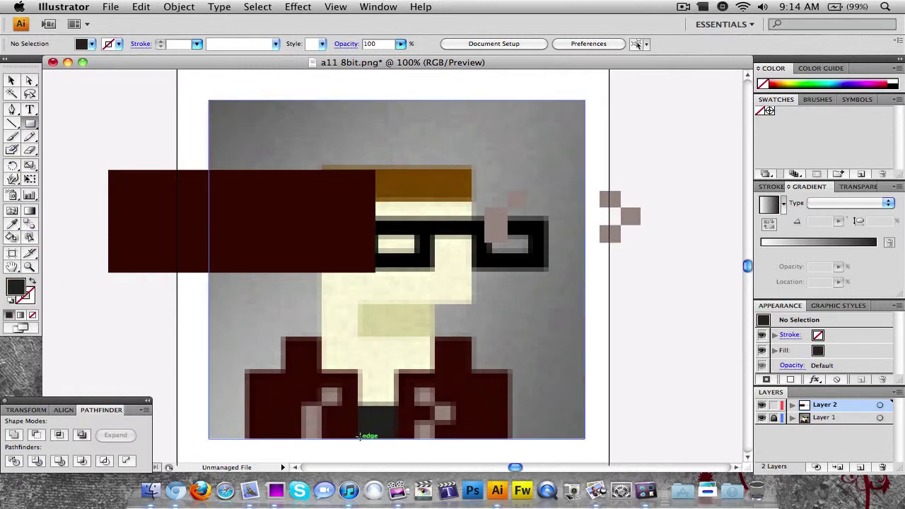
pyautogui.moveTo(360, 436); pyautogui.dragTo(397, 408)
pyautogui.click(12, 82)
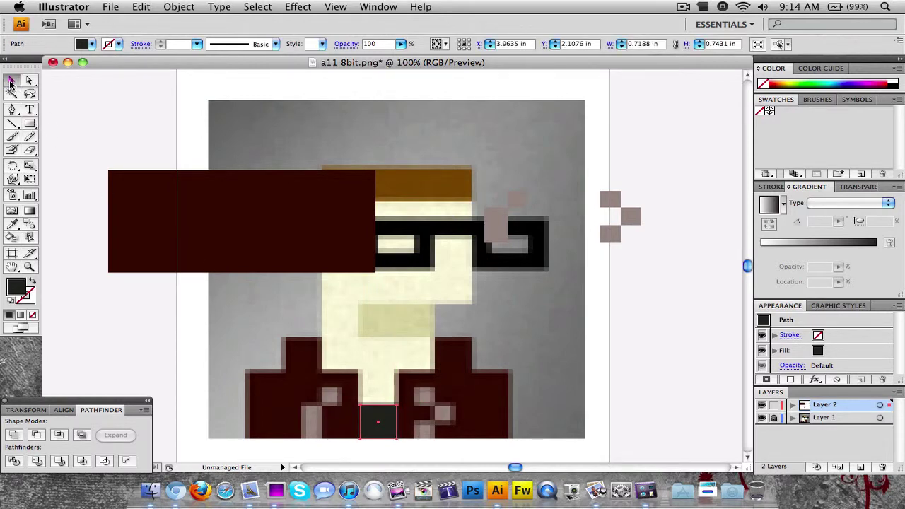
pyautogui.click(80, 118)
pyautogui.moveTo(384, 420); pyautogui.dragTo(638, 345)
pyautogui.click(636, 289)
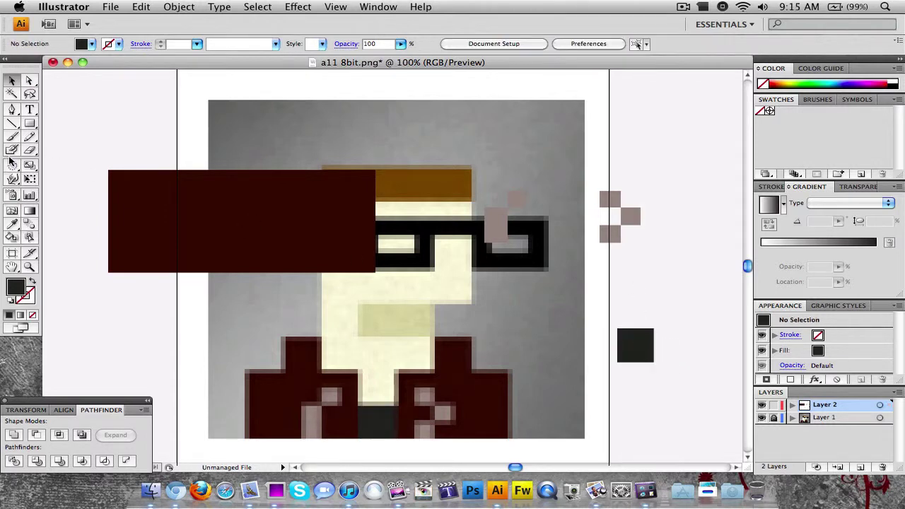
# Sample the cream skin colour and draw a wide cream rectangle across the collar.
pyautogui.click(12, 223)
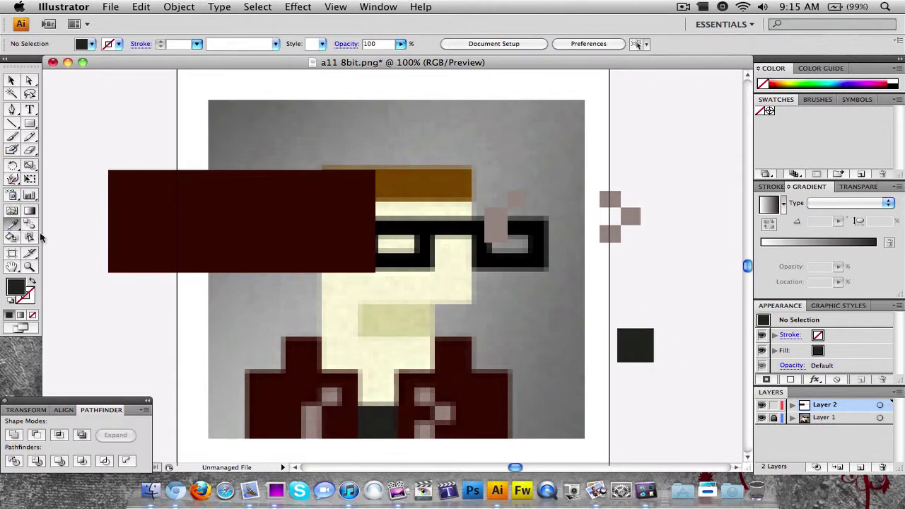
pyautogui.click(368, 344)
pyautogui.click(30, 124)
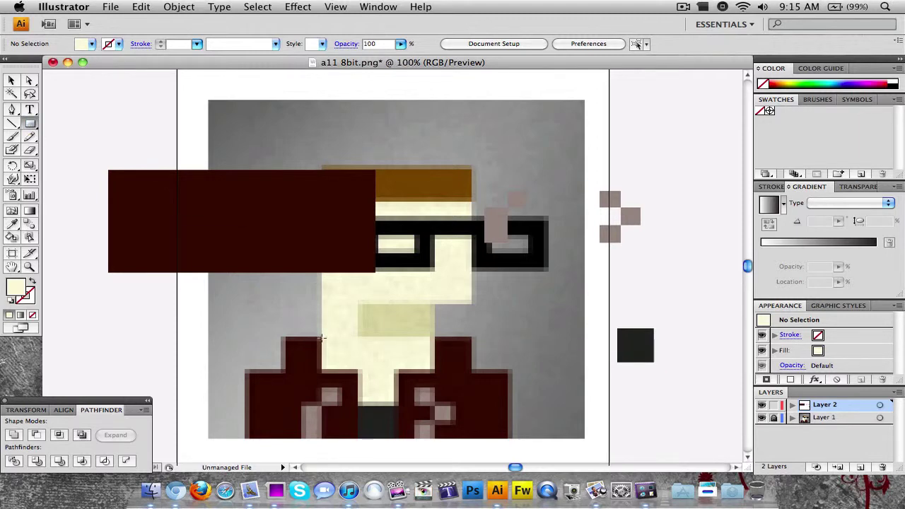
pyautogui.moveTo(322, 337); pyautogui.dragTo(434, 370)
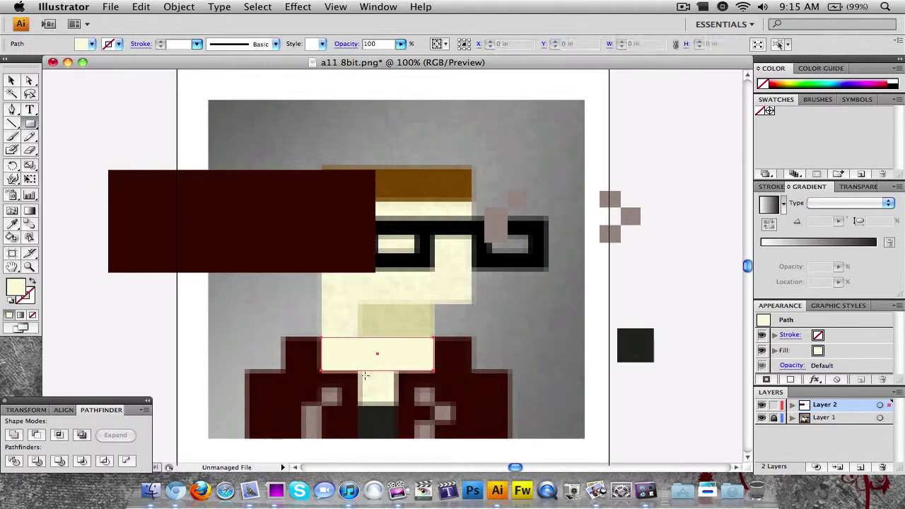
# Draw cream squares below the collar and on both shoulders, and move the dark-red rectangle onto the jacket.
pyautogui.moveTo(359, 370); pyautogui.dragTo(398, 406)
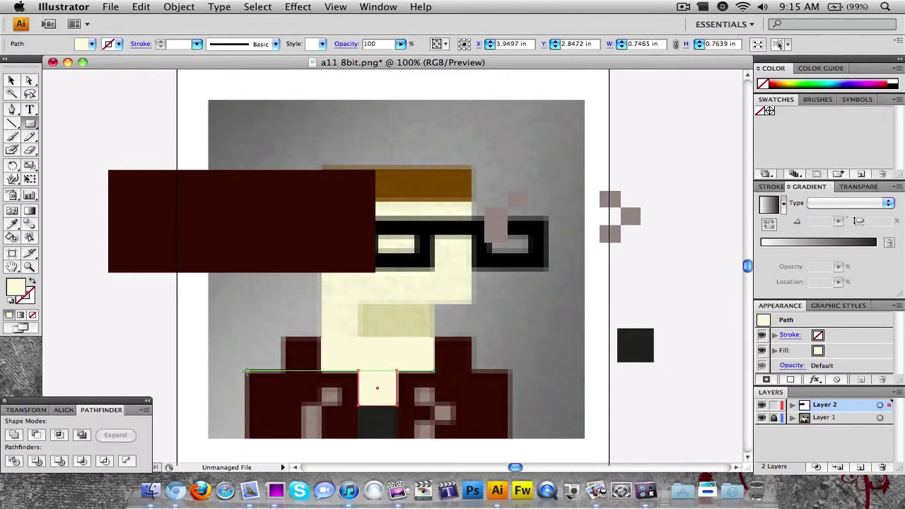
pyautogui.moveTo(246, 371); pyautogui.dragTo(284, 338)
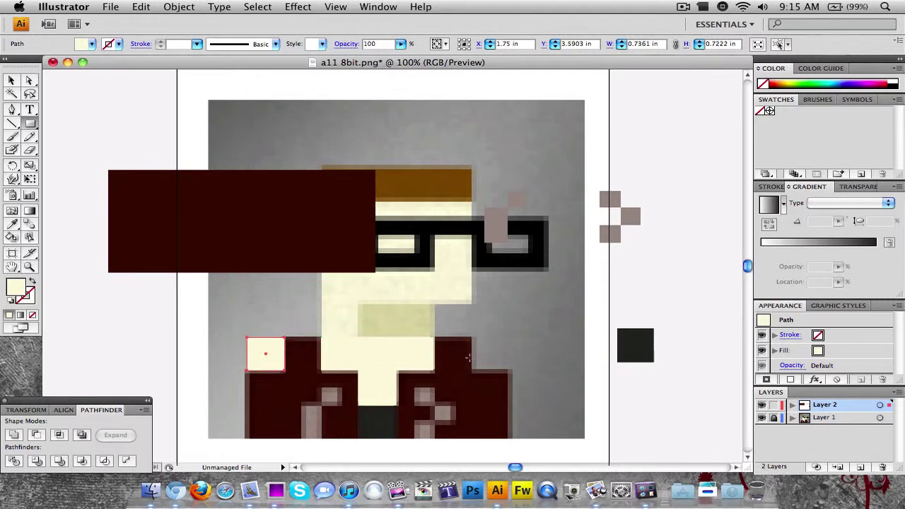
pyautogui.moveTo(472, 371); pyautogui.dragTo(512, 338)
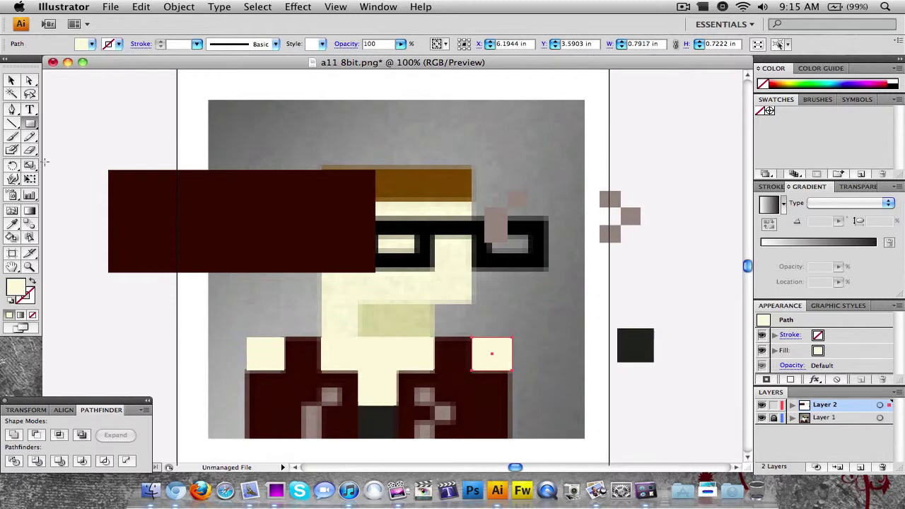
pyautogui.click(11, 80)
pyautogui.click(125, 165)
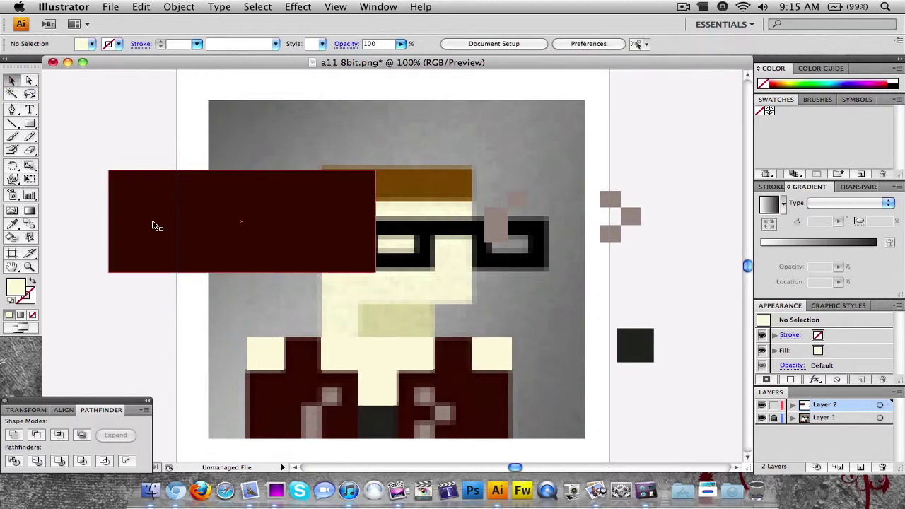
pyautogui.moveTo(152, 225); pyautogui.dragTo(288, 390)
pyautogui.click(615, 382)
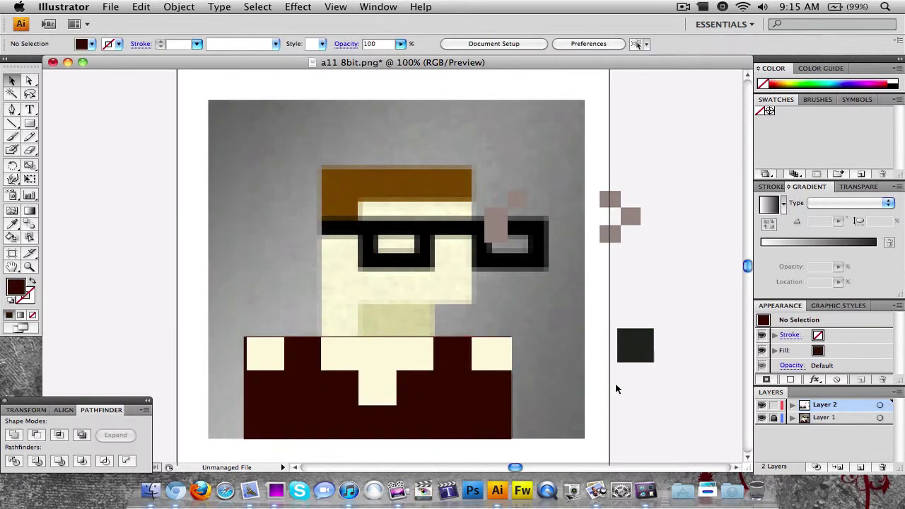
# Nudge the right cream square, collar rectangle and small square below it up slightly.
pyautogui.click(501, 369)
pyautogui.press('Up')
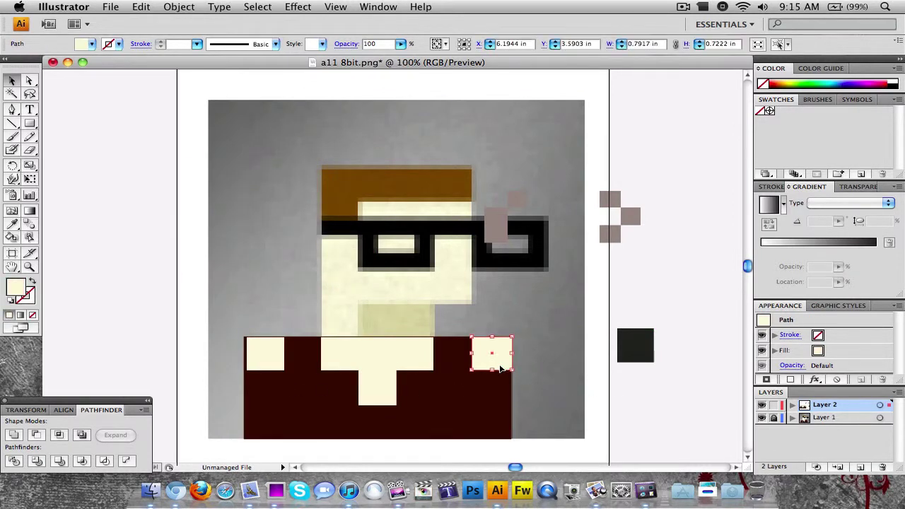
pyautogui.click(587, 384)
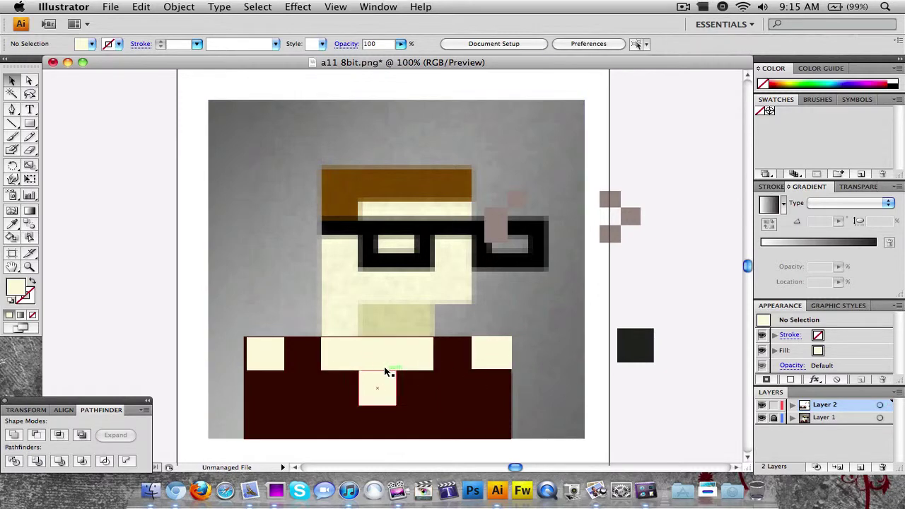
pyautogui.click(377, 368)
pyautogui.press('Up')
pyautogui.press('Up')
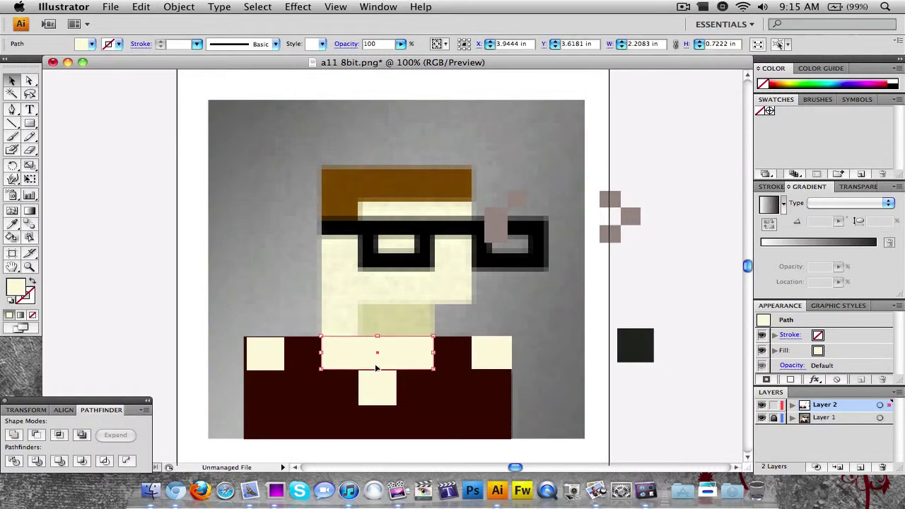
pyautogui.click(384, 386)
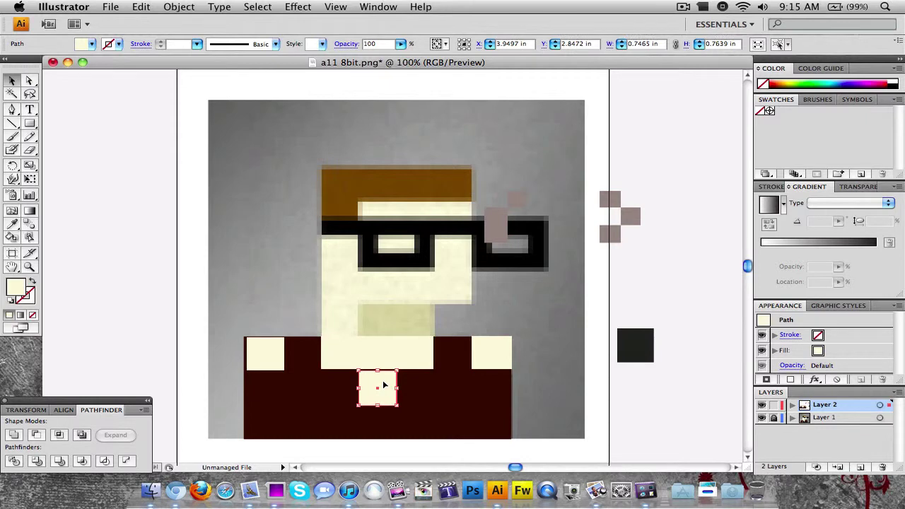
pyautogui.press('Up')
pyautogui.press('Up')
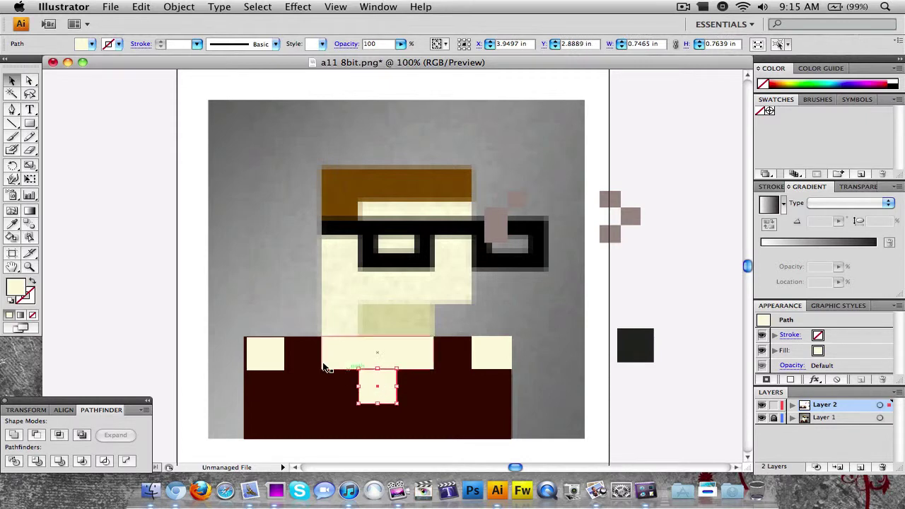
# Nudge the left cream square left and down, then select all cream squares with the dark-red rectangle.
pyautogui.click(271, 356)
pyautogui.press('Left')
pyautogui.press('Left')
pyautogui.press('Left')
pyautogui.press('Left')
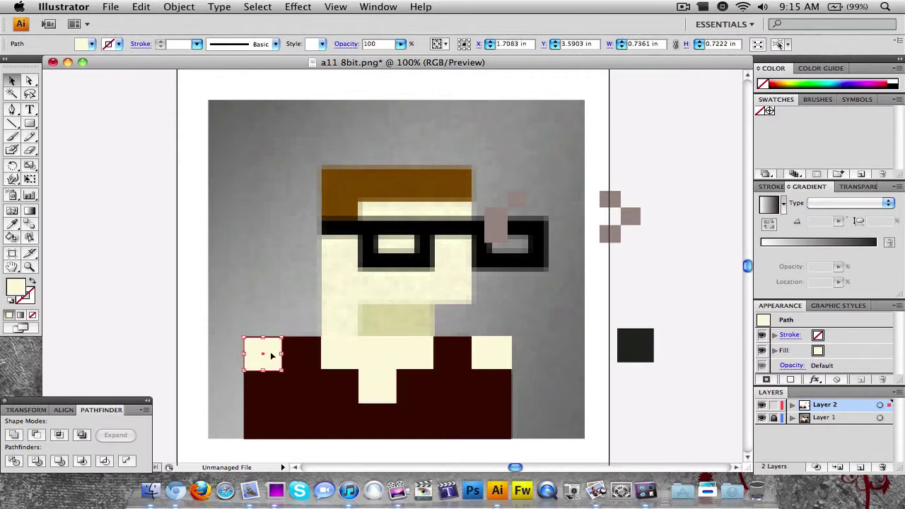
pyautogui.press('Down')
pyautogui.press('Down')
pyautogui.click(180, 357)
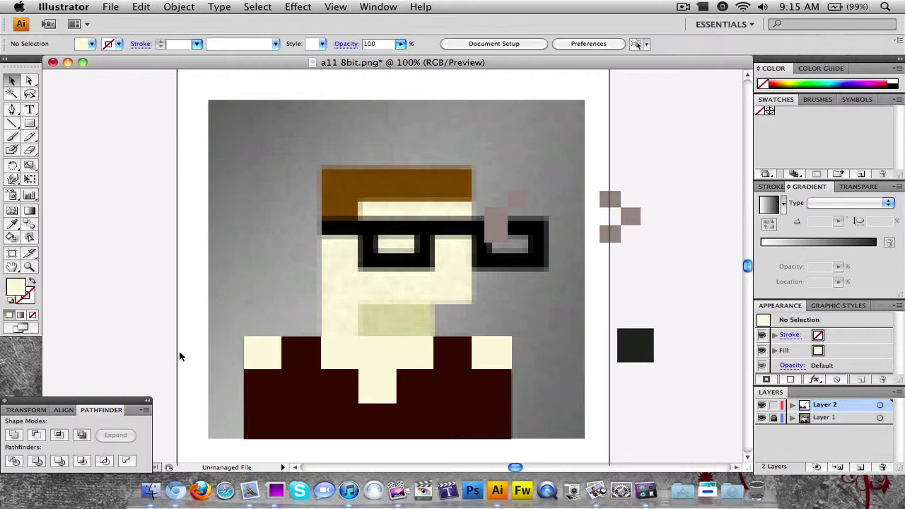
pyautogui.click(255, 358)
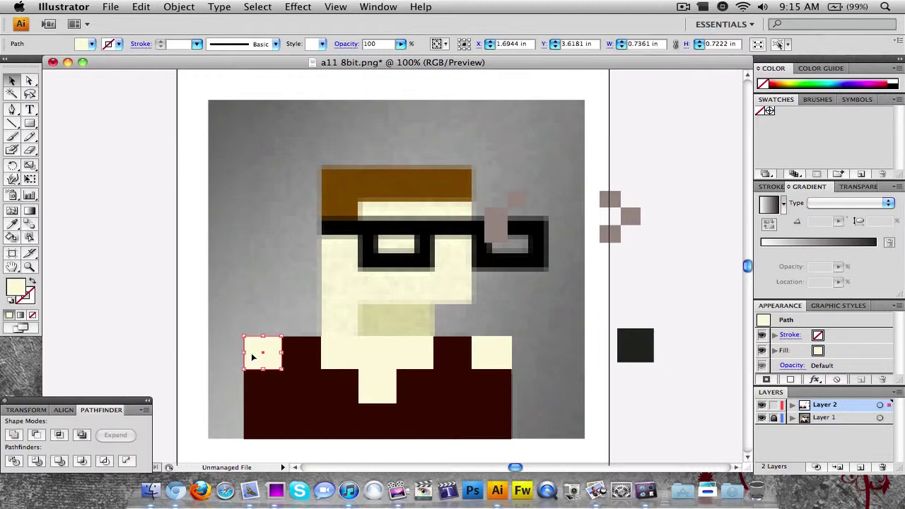
pyautogui.press('Left')
pyautogui.click(178, 344)
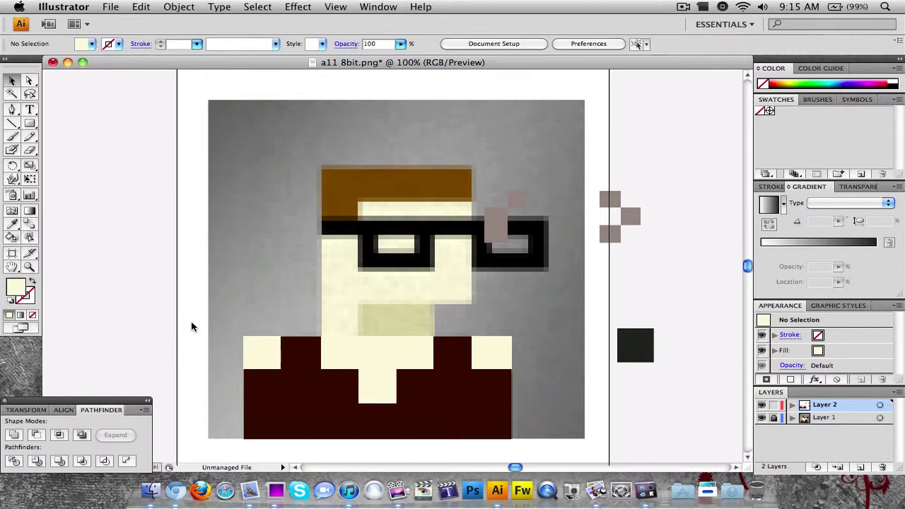
pyautogui.moveTo(191, 327); pyautogui.dragTo(564, 454)
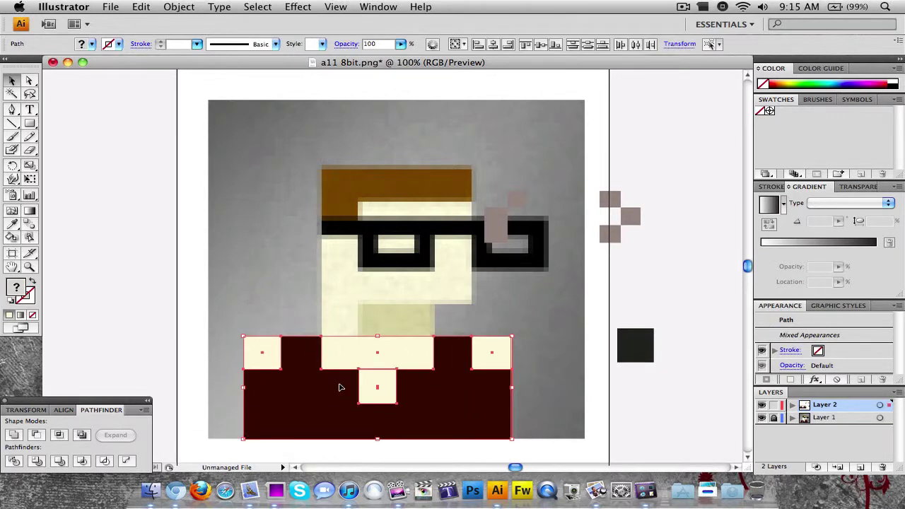
# Subtract the cream squares from the dark-red rectangle with Minus Front and move the notched shape left.
pyautogui.click(37, 436)
pyautogui.click(127, 284)
pyautogui.moveTo(287, 378); pyautogui.dragTo(122, 225)
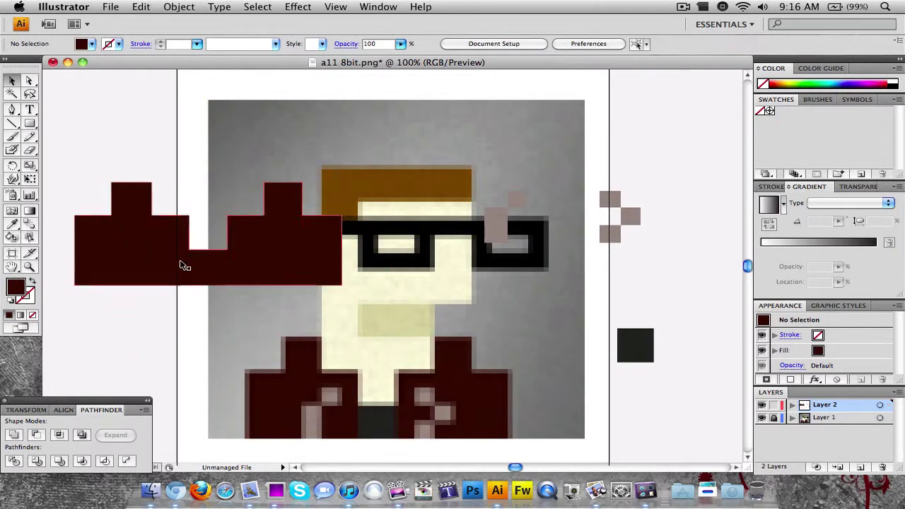
# Move the pink square group, near-black square and notched jacket shape back onto the portrait's jacket.
pyautogui.moveTo(673, 271); pyautogui.dragTo(587, 190)
pyautogui.moveTo(496, 207); pyautogui.dragTo(313, 421)
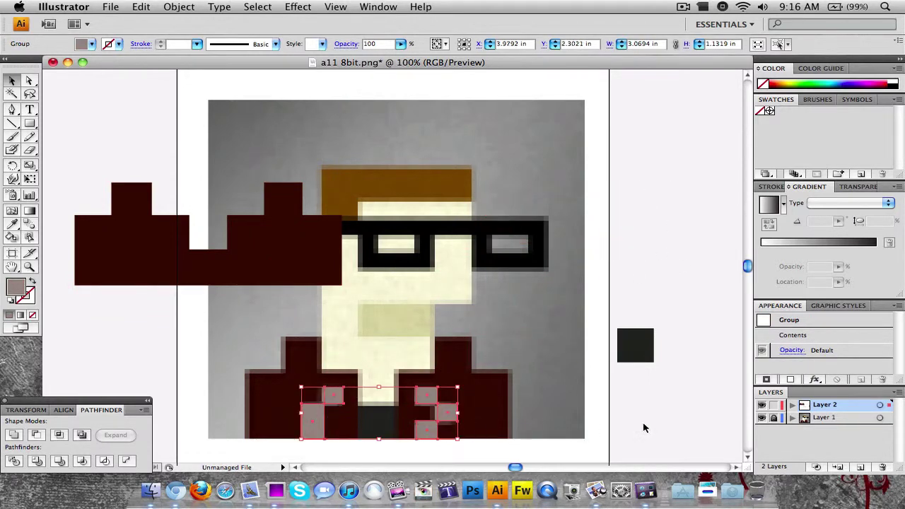
pyautogui.click(643, 421)
pyautogui.moveTo(645, 360); pyautogui.dragTo(585, 393)
pyautogui.moveTo(453, 422); pyautogui.dragTo(388, 426)
pyautogui.press('Right')
pyautogui.press('Right')
pyautogui.press('Right')
pyautogui.press('Right')
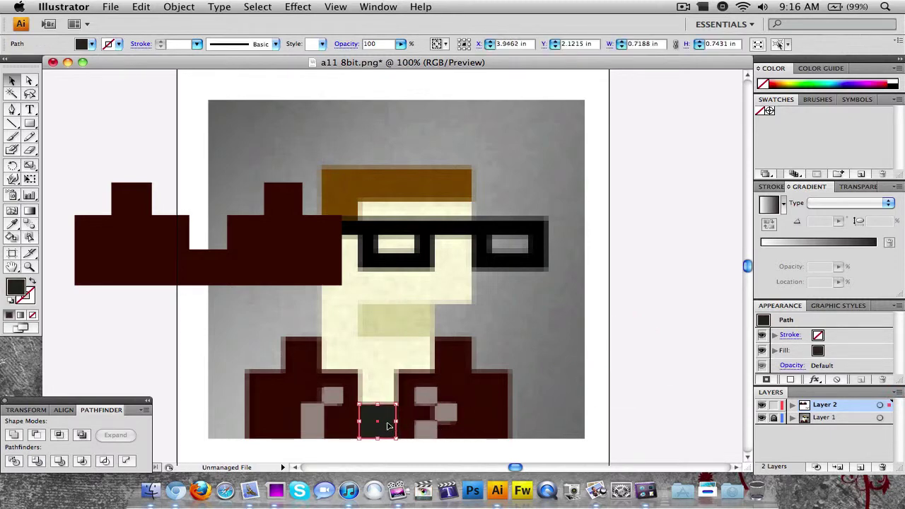
pyautogui.click(603, 400)
pyautogui.moveTo(158, 273); pyautogui.dragTo(311, 407)
pyautogui.click(641, 375)
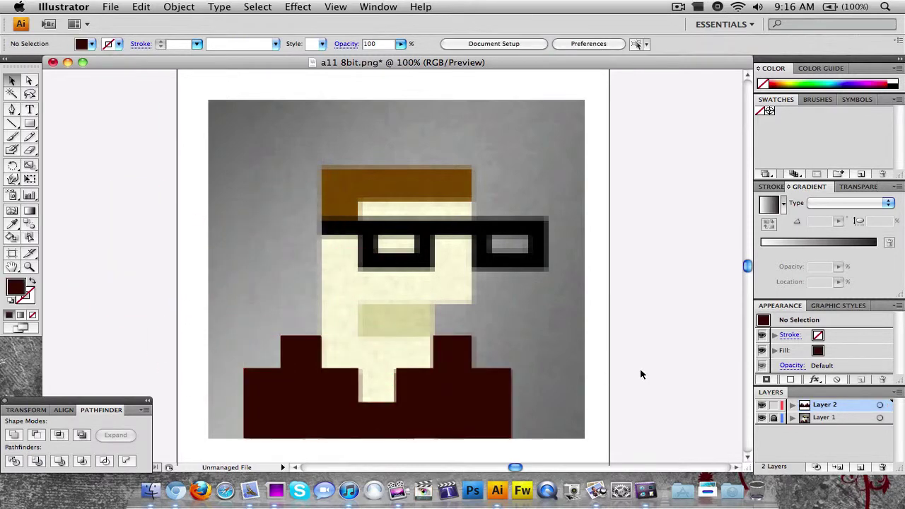
# Send the jacket shape to the back, then toggle Layer 1's visibility off and on to check.
pyautogui.rightClick(492, 402)
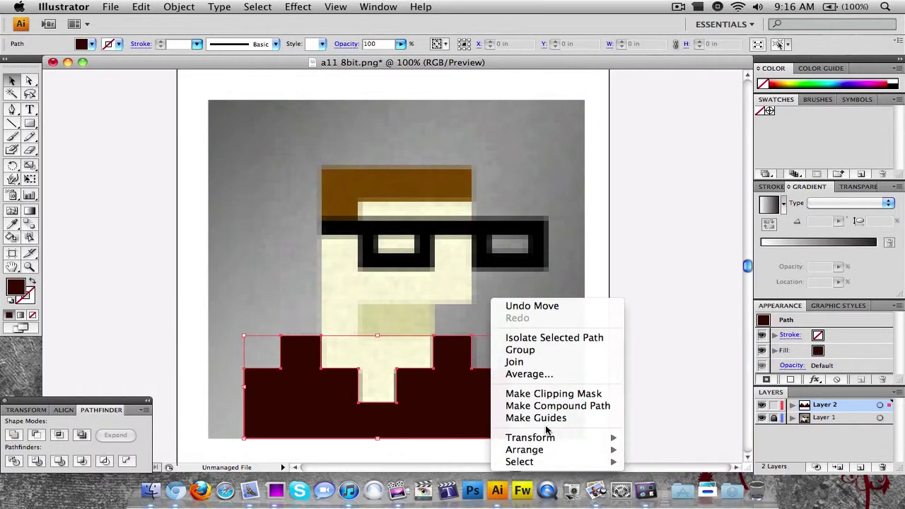
pyautogui.moveTo(552, 451)
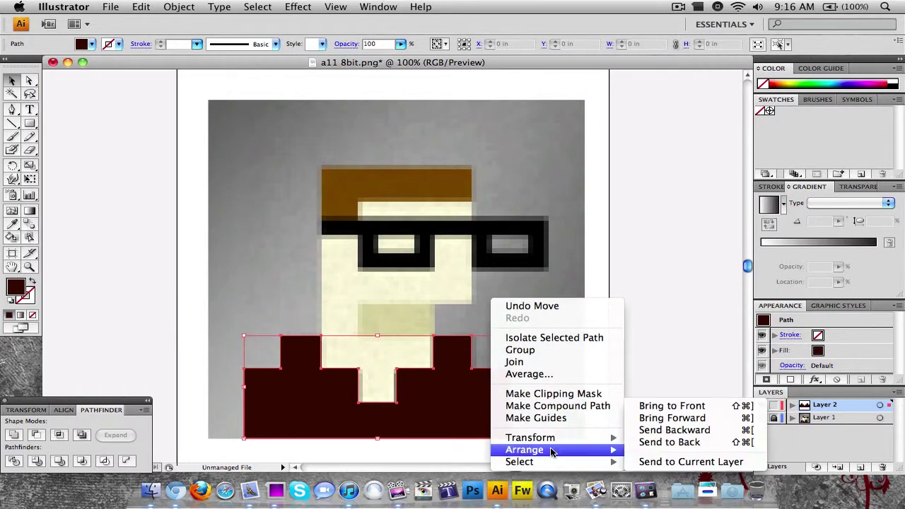
pyautogui.click(658, 442)
pyautogui.click(646, 405)
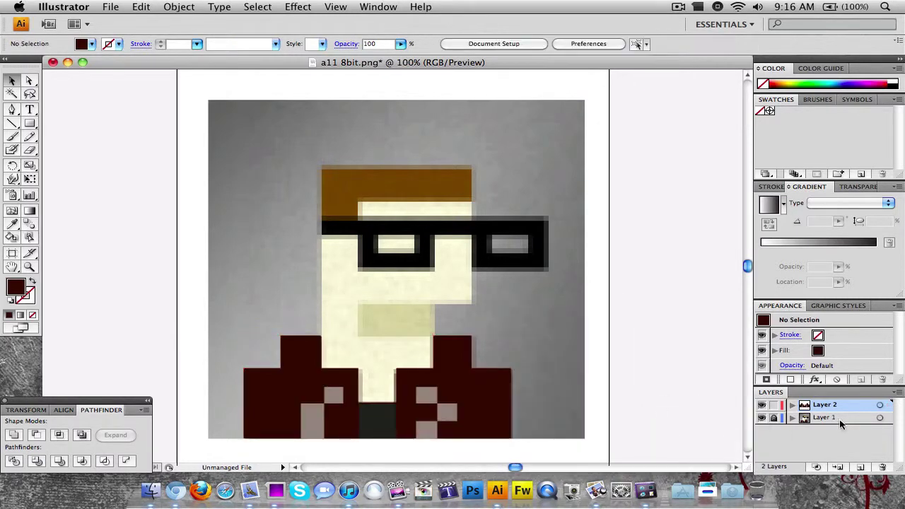
pyautogui.click(762, 418)
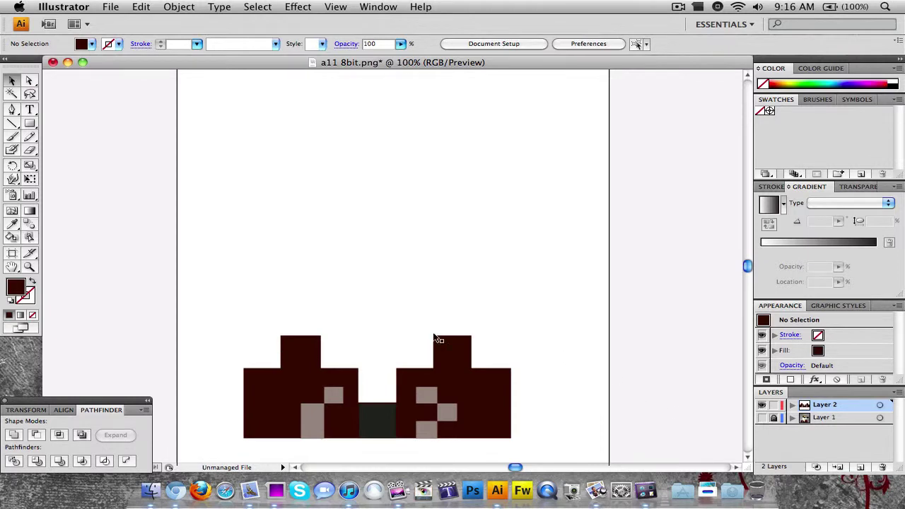
pyautogui.click(762, 418)
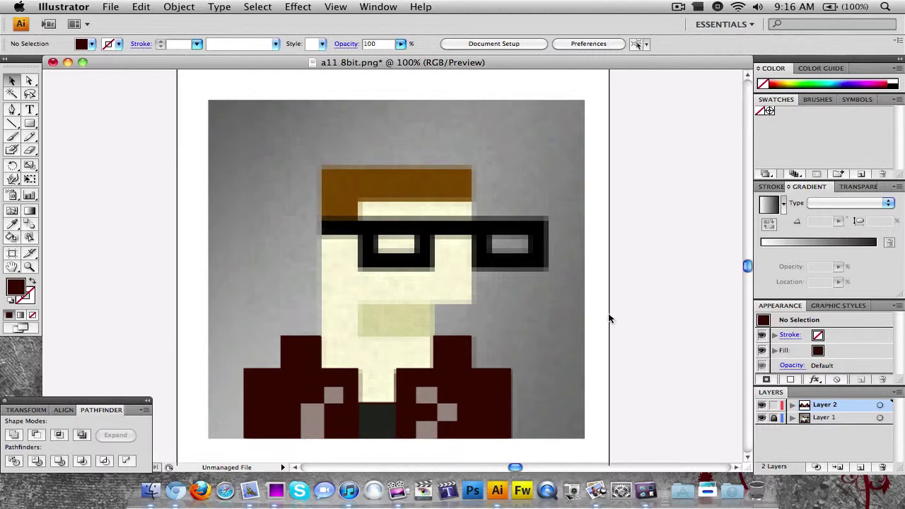
# Marquee-select all the jacket and shirt pieces, send them to the back, and deselect.
pyautogui.moveTo(610, 319); pyautogui.dragTo(249, 412)
pyautogui.rightClick(269, 378)
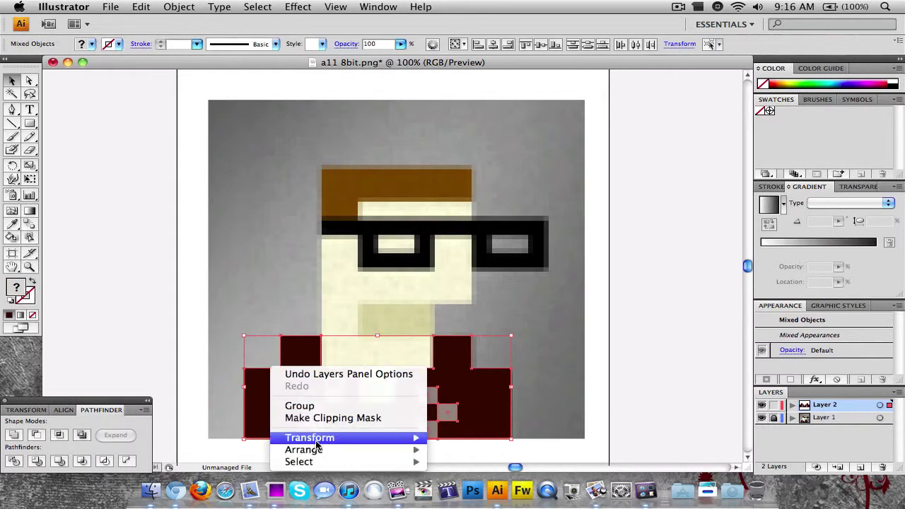
pyautogui.moveTo(340, 450)
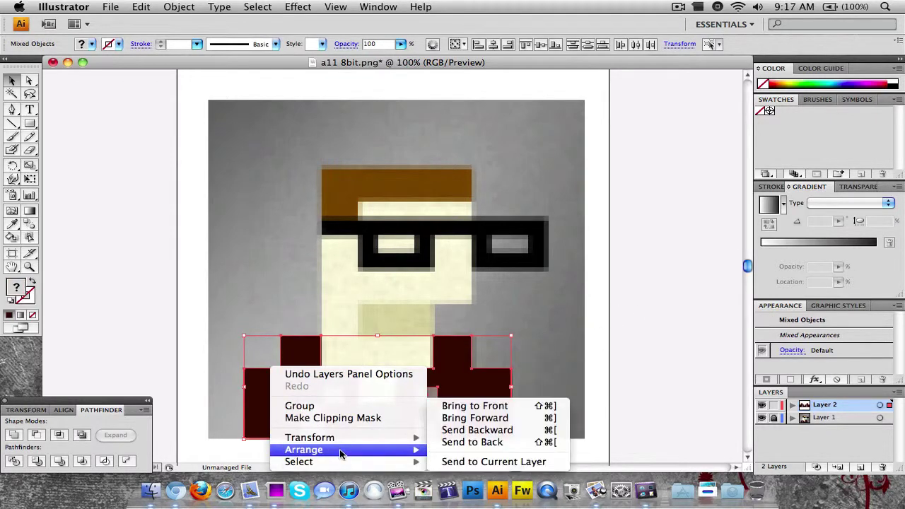
pyautogui.click(473, 443)
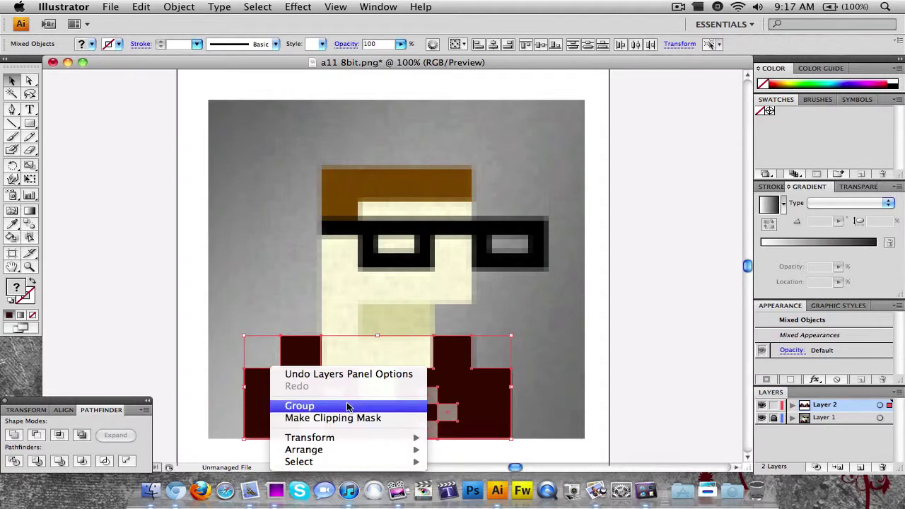
pyautogui.click(592, 354)
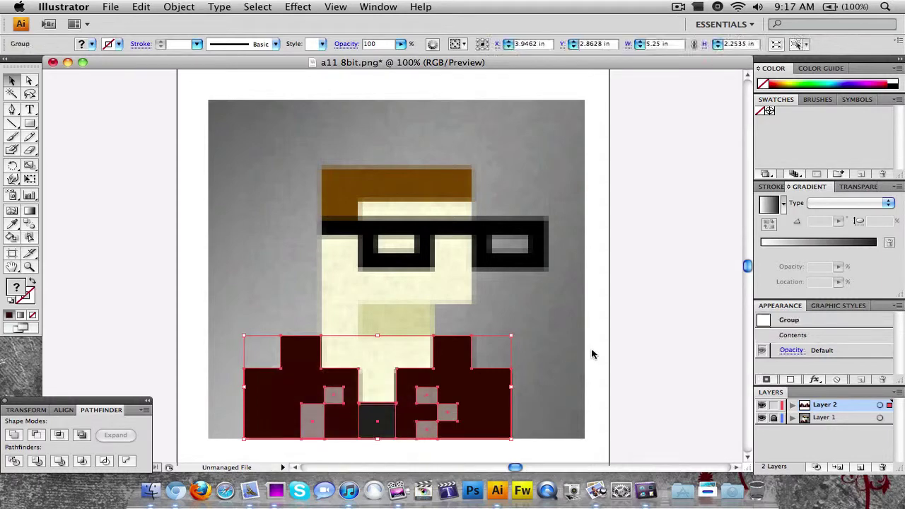
pyautogui.click(679, 6)
pyautogui.click(694, 47)
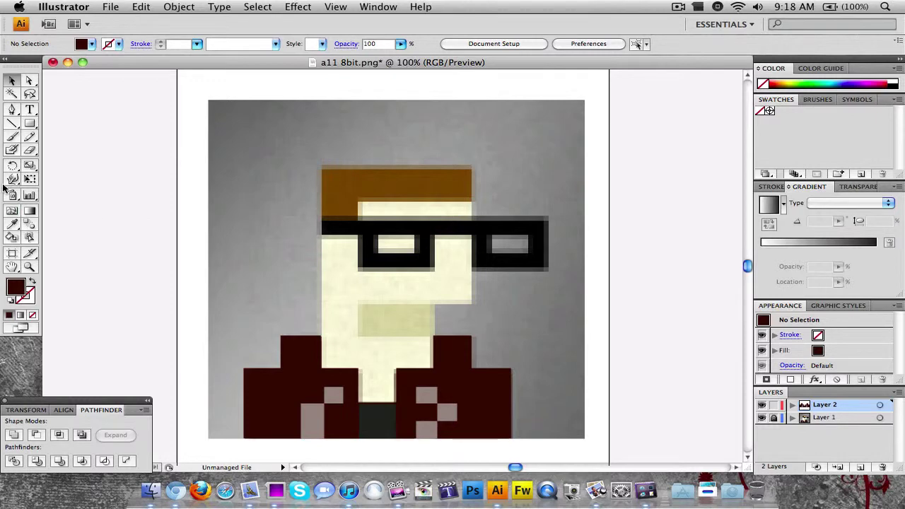
# Draw a brown rectangle in the hair's sampled colour and move it aside.
pyautogui.click(17, 225)
pyautogui.click(374, 168)
pyautogui.press('m')
pyautogui.moveTo(322, 168); pyautogui.dragTo(479, 221)
pyautogui.press('v')
pyautogui.moveTo(398, 196); pyautogui.dragTo(208, 174)
pyautogui.click(92, 212)
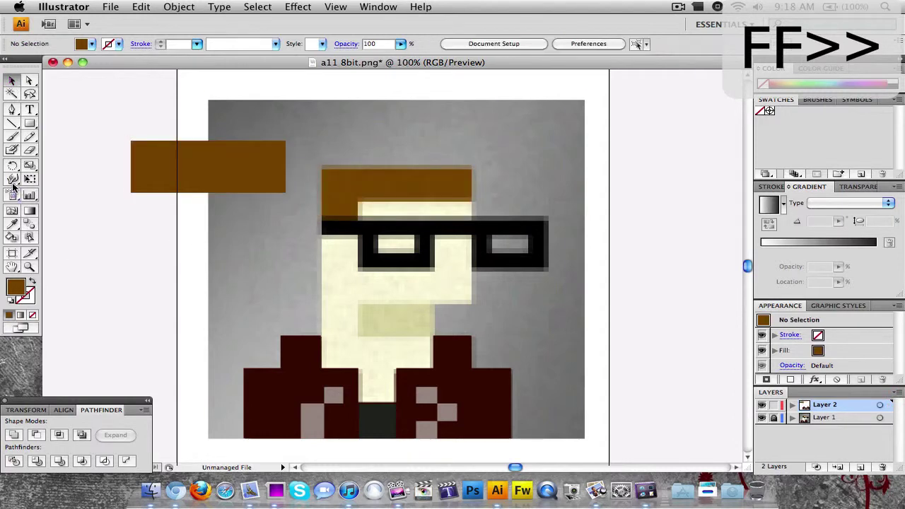
# Draw a cream rectangle from the face colour and align it against the brown hair rectangle.
pyautogui.click(12, 224)
pyautogui.click(339, 283)
pyautogui.press('m')
pyautogui.moveTo(358, 203); pyautogui.dragTo(474, 220)
pyautogui.press('v')
pyautogui.moveTo(360, 219); pyautogui.dragTo(325, 190)
pyautogui.click(491, 244)
# Cut the cream rectangle out of the brown one with Minus Front to notch the hair.
pyautogui.click(762, 417)
pyautogui.click(419, 210)
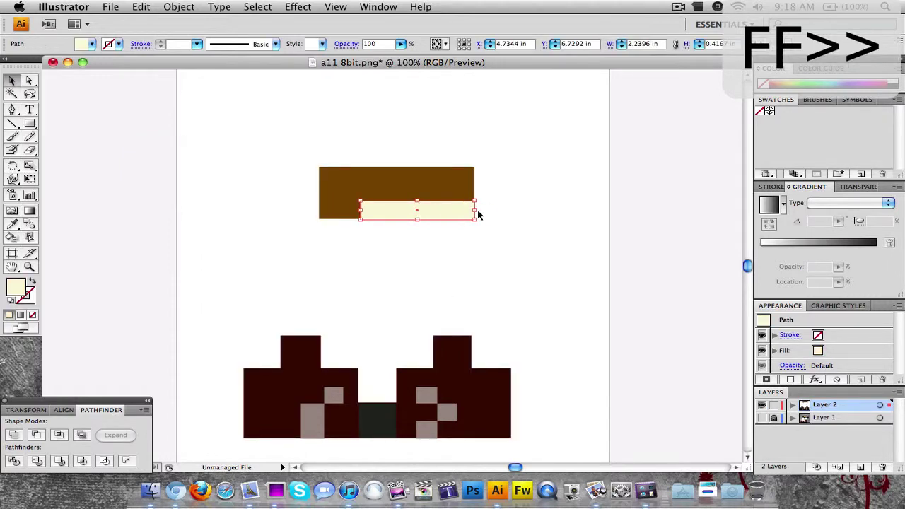
pyautogui.moveTo(479, 211); pyautogui.dragTo(382, 184)
pyautogui.click(37, 435)
pyautogui.click(762, 417)
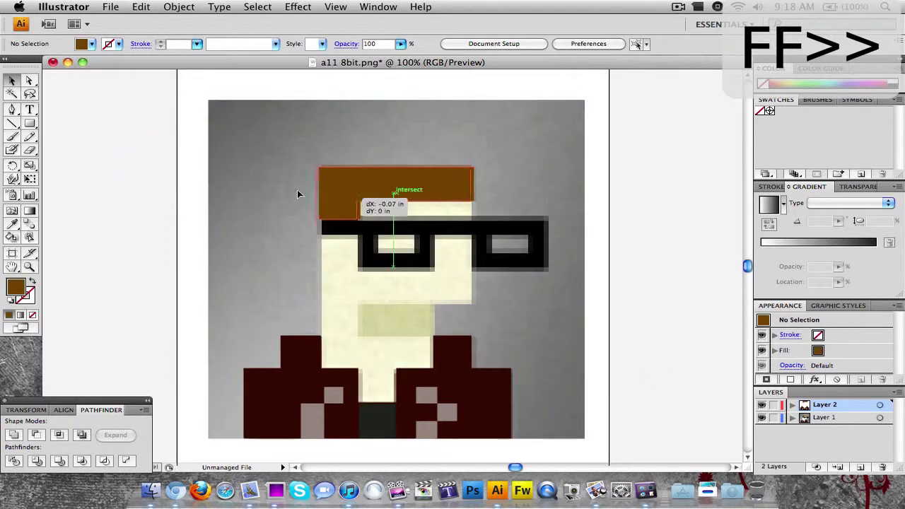
pyautogui.moveTo(322, 196); pyautogui.dragTo(161, 140)
# Draw a black rectangle in the glasses' sampled colour and move it up to the right.
pyautogui.press('i')
pyautogui.click(364, 227)
pyautogui.press('m')
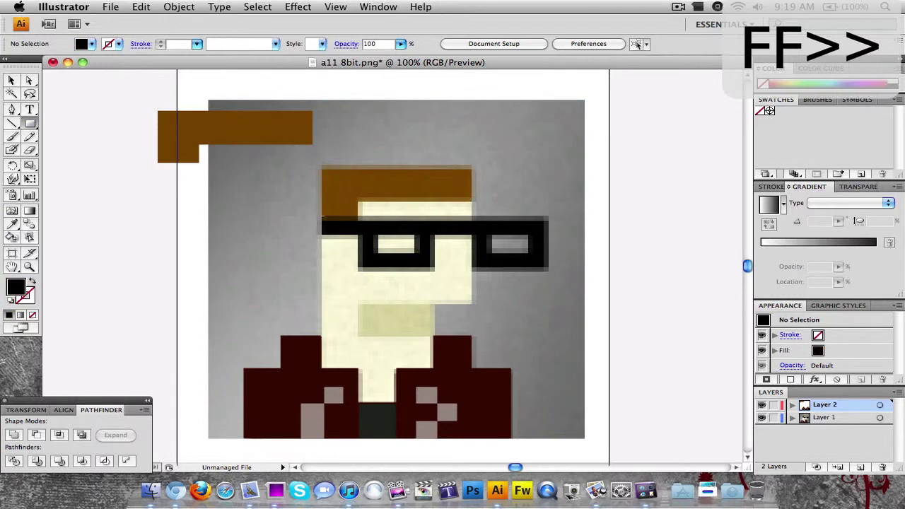
pyautogui.moveTo(321, 217); pyautogui.dragTo(550, 276)
pyautogui.press('v')
pyautogui.moveTo(434, 246); pyautogui.dragTo(564, 167)
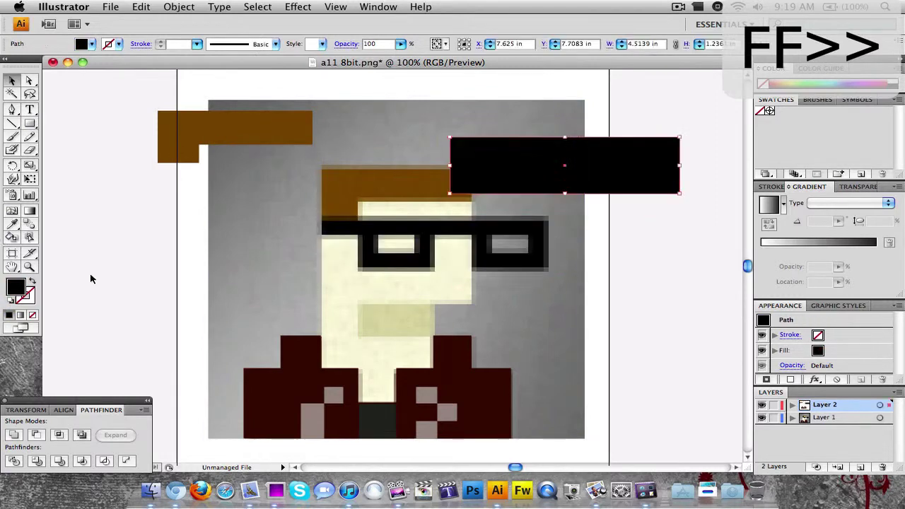
# Draw cream rectangles for the lens openings, copying the left lens into the right.
pyautogui.click(12, 224)
pyautogui.click(339, 253)
pyautogui.press('m')
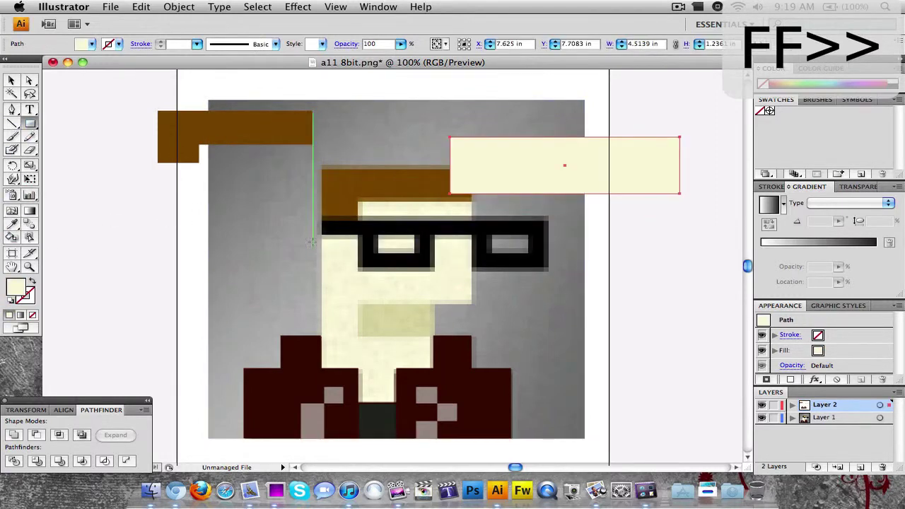
pyautogui.moveTo(321, 241); pyautogui.dragTo(359, 286)
pyautogui.moveTo(376, 235)
pyautogui.mouseDown()
pyautogui.moveTo(419, 254)
pyautogui.moveTo(509, 245)
pyautogui.mouseUp()
pyautogui.click(13, 82)
pyautogui.click(227, 212)
pyautogui.click(71, 116)
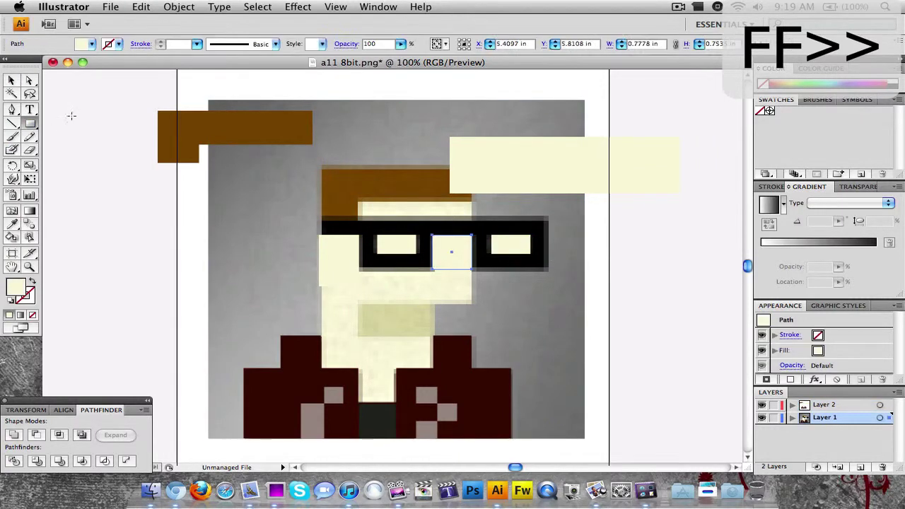
# Recolour the large rectangle with the glasses' black and position it on the glasses.
pyautogui.click(499, 182)
pyautogui.press('i')
pyautogui.click(339, 226)
pyautogui.press('v')
pyautogui.moveTo(466, 169); pyautogui.dragTo(333, 249)
pyautogui.click(275, 256)
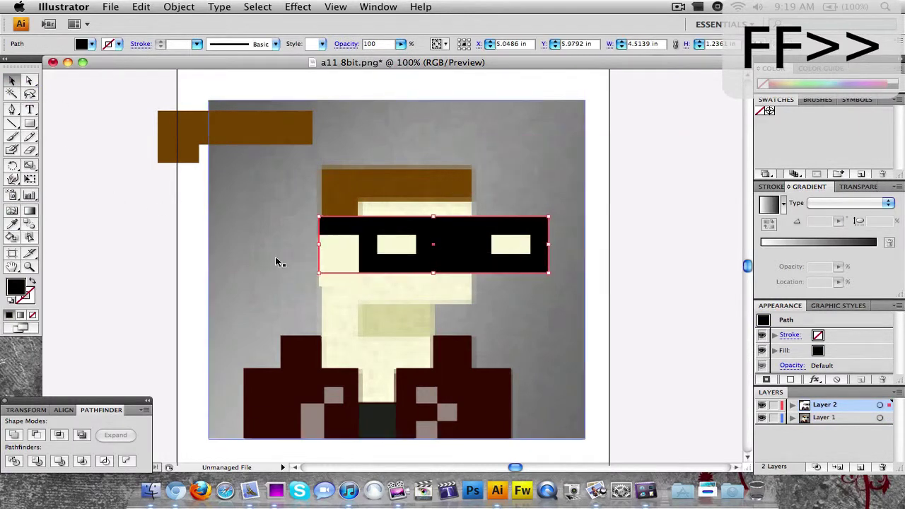
pyautogui.click(322, 240)
pyautogui.click(517, 300)
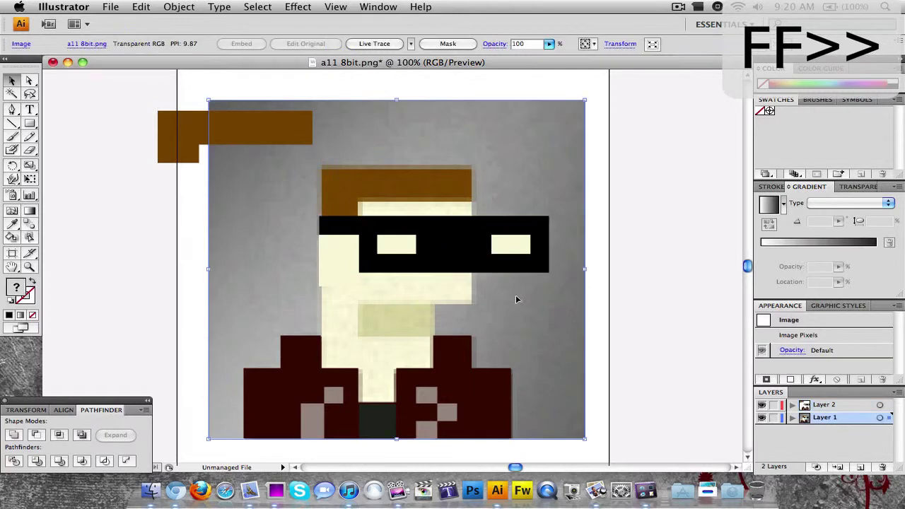
pyautogui.rightClick(447, 256)
pyautogui.click(637, 434)
# Move the cream bridge square onto the working layer and lock the reference photo layer.
pyautogui.moveTo(464, 249); pyautogui.dragTo(456, 205)
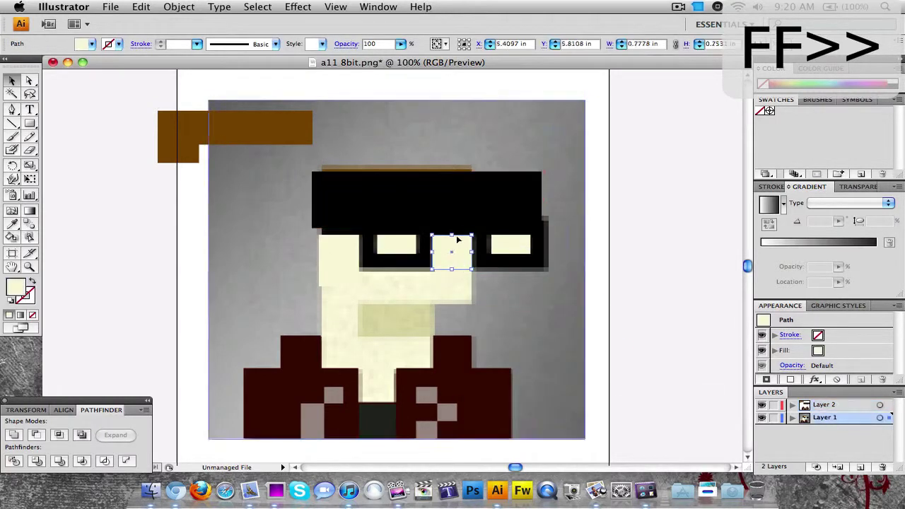
pyautogui.click(455, 249)
pyautogui.rightClick(452, 251)
pyautogui.moveTo(509, 406)
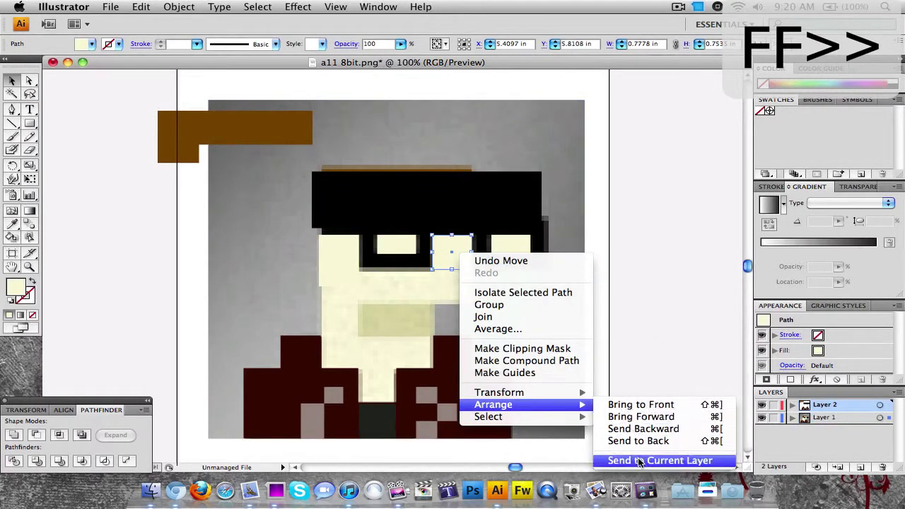
pyautogui.click(667, 461)
pyautogui.click(775, 418)
# Place the black rectangle back on the eyes, behind the cream squares.
pyautogui.moveTo(455, 206); pyautogui.dragTo(455, 249)
pyautogui.rightClick(455, 249)
pyautogui.click(637, 433)
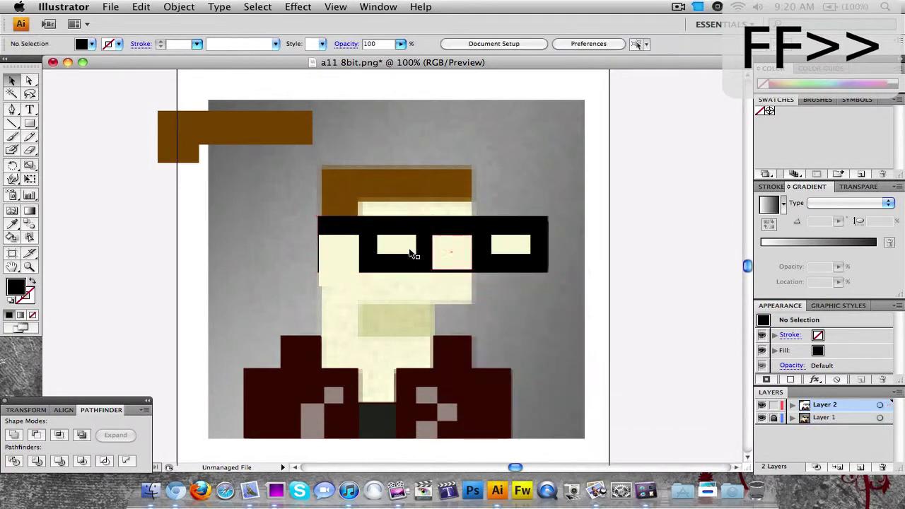
pyautogui.click(360, 228)
pyautogui.click(594, 247)
# Punch the lens and bridge holes with Minus Front and return the hair shape to the head.
pyautogui.click(455, 251)
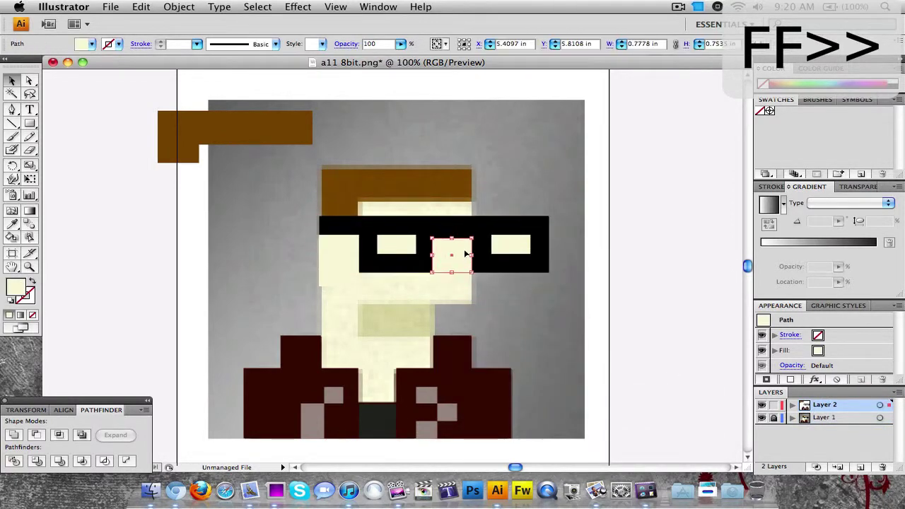
pyautogui.click(622, 275)
pyautogui.click(474, 257)
pyautogui.click(36, 435)
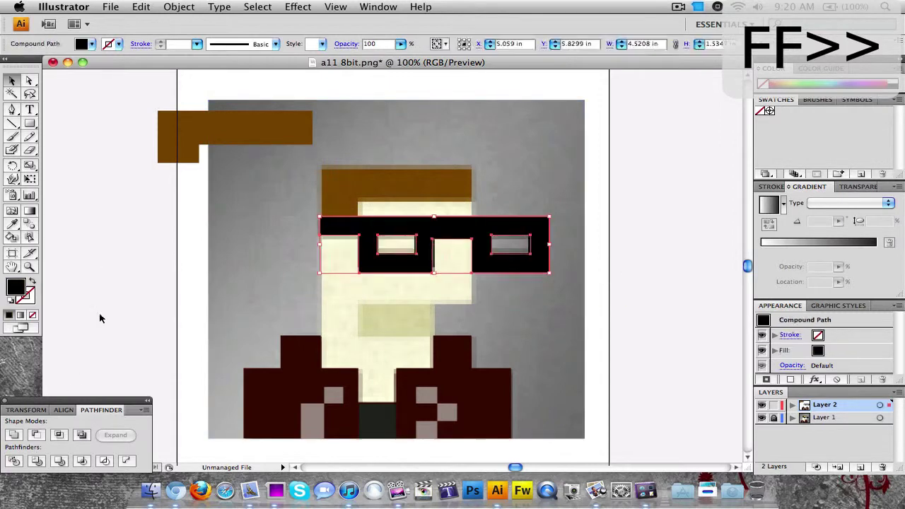
pyautogui.moveTo(271, 146); pyautogui.dragTo(433, 199)
pyautogui.click(384, 233)
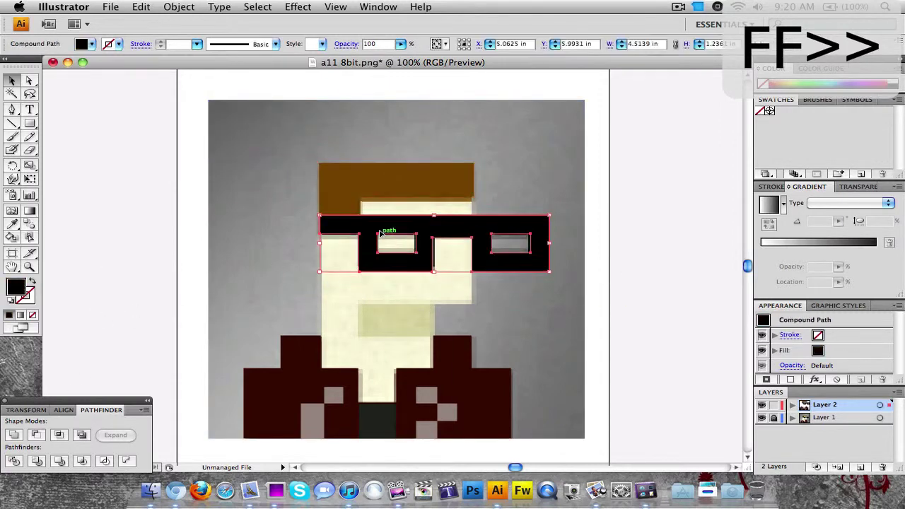
pyautogui.press('super+shift+a')
pyautogui.click(762, 418)
# Move the hair and glasses aside and draw a cream face rectangle, shifting it off the face.
pyautogui.click(762, 417)
pyautogui.click(333, 177)
pyautogui.moveTo(333, 176); pyautogui.dragTo(91, 103)
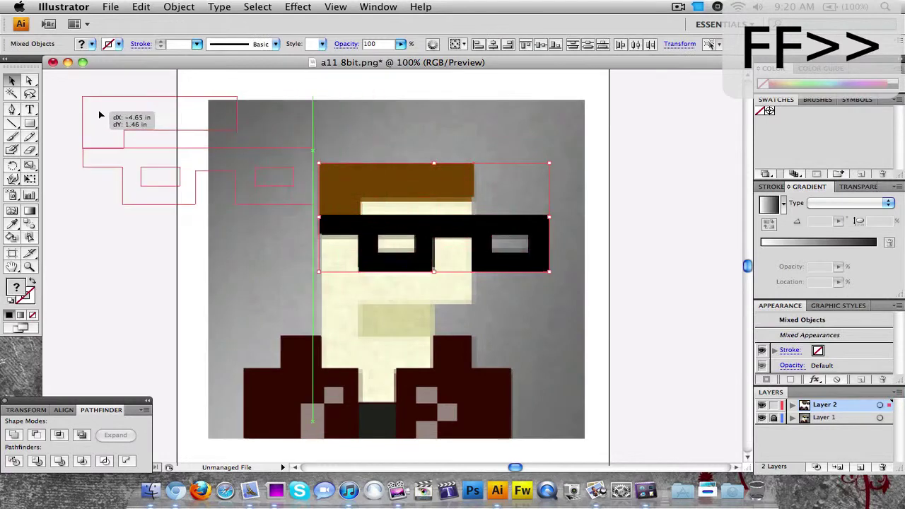
pyautogui.click(303, 258)
pyautogui.press('i')
pyautogui.click(347, 259)
pyautogui.press('m')
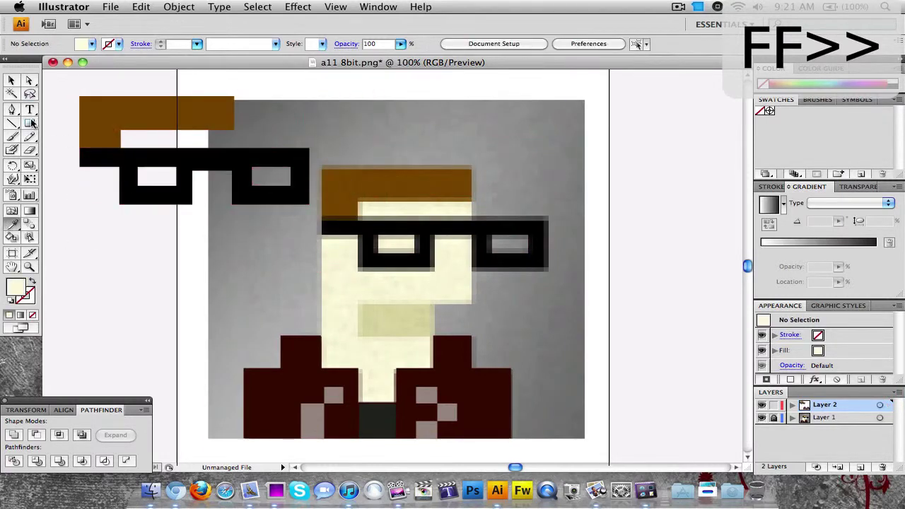
pyautogui.moveTo(322, 335)
pyautogui.mouseDown()
pyautogui.moveTo(479, 202)
pyautogui.moveTo(473, 196)
pyautogui.mouseUp()
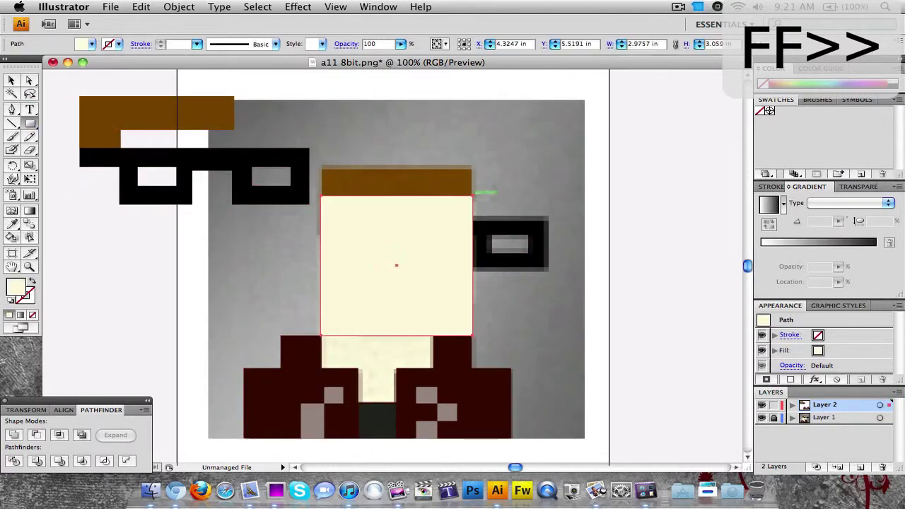
pyautogui.press('v')
pyautogui.moveTo(358, 304); pyautogui.dragTo(560, 251)
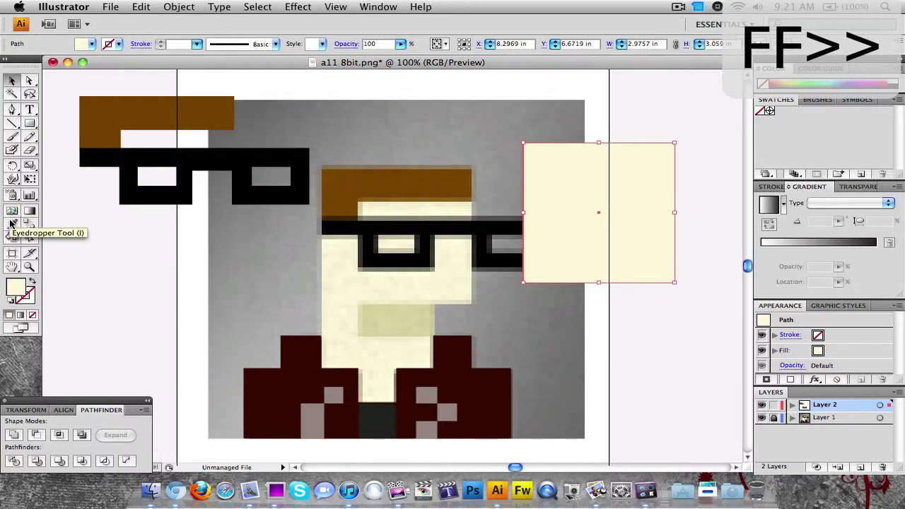
# Draw a small khaki block in the sampled khaki colour and move it right.
pyautogui.click(12, 224)
pyautogui.click(71, 160)
pyautogui.click(71, 160)
pyautogui.press('super+shift+a')
pyautogui.press('m')
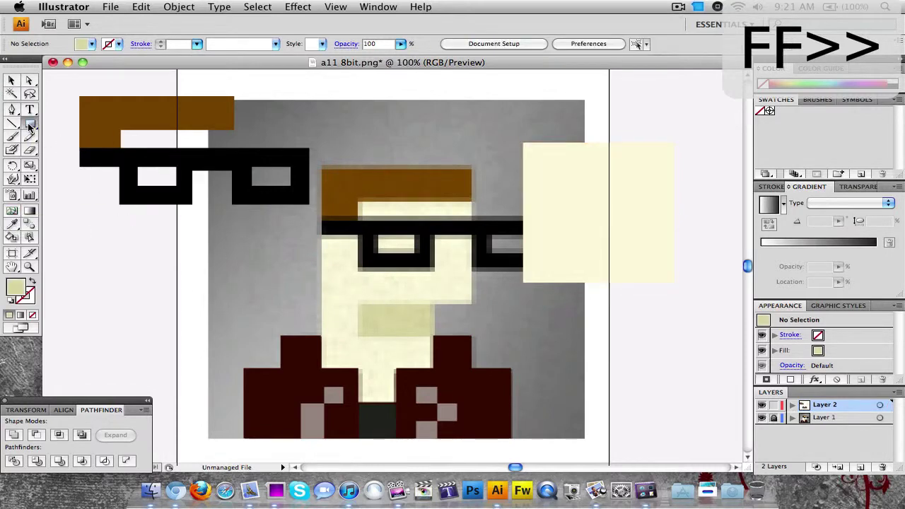
pyautogui.moveTo(359, 304)
pyautogui.mouseDown()
pyautogui.moveTo(433, 336)
pyautogui.moveTo(473, 305)
pyautogui.mouseUp()
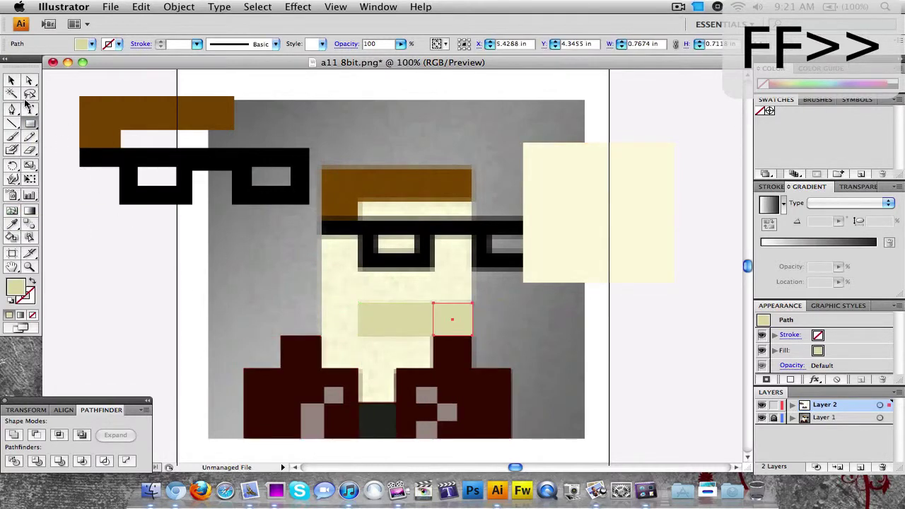
pyautogui.press('v')
pyautogui.moveTo(384, 322); pyautogui.dragTo(601, 326)
# Cut the khaki square out of the cream rectangle with Minus Front and set it aside.
pyautogui.moveTo(588, 200); pyautogui.dragTo(384, 252)
pyautogui.click(36, 435)
pyautogui.press('super+shift+a')
pyautogui.moveTo(382, 300); pyautogui.dragTo(592, 238)
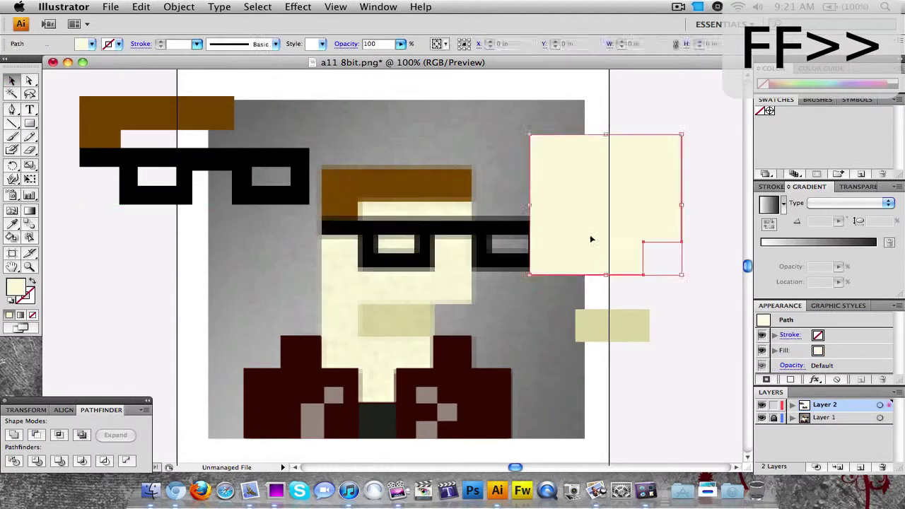
pyautogui.press('super+shift+a')
# Draw two cream rectangles for the neck area.
pyautogui.click(29, 123)
pyautogui.moveTo(359, 368); pyautogui.dragTo(396, 403)
pyautogui.moveTo(359, 439); pyautogui.dragTo(396, 404)
pyautogui.press('v')
pyautogui.press('super+shift+a')
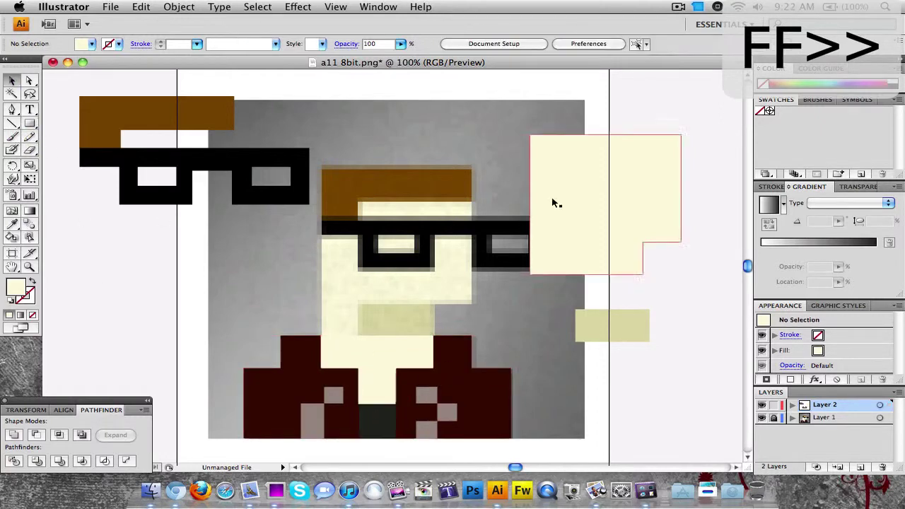
# Place the notched cream shape on the face, send it backward, and move hair and glasses onto it.
pyautogui.moveTo(552, 203); pyautogui.dragTo(394, 295)
pyautogui.rightClick(366, 224)
pyautogui.click(544, 459)
pyautogui.click(634, 350)
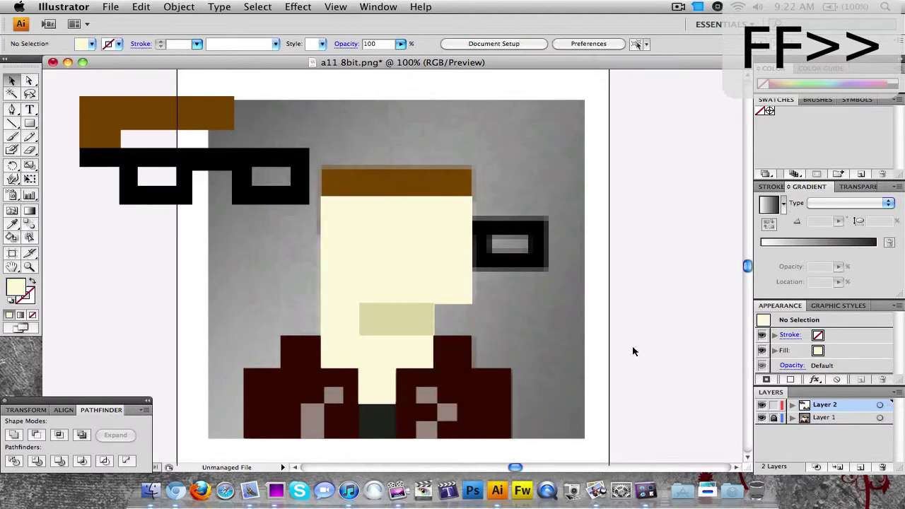
pyautogui.moveTo(71, 88); pyautogui.dragTo(315, 210)
pyautogui.moveTo(146, 118); pyautogui.dragTo(387, 193)
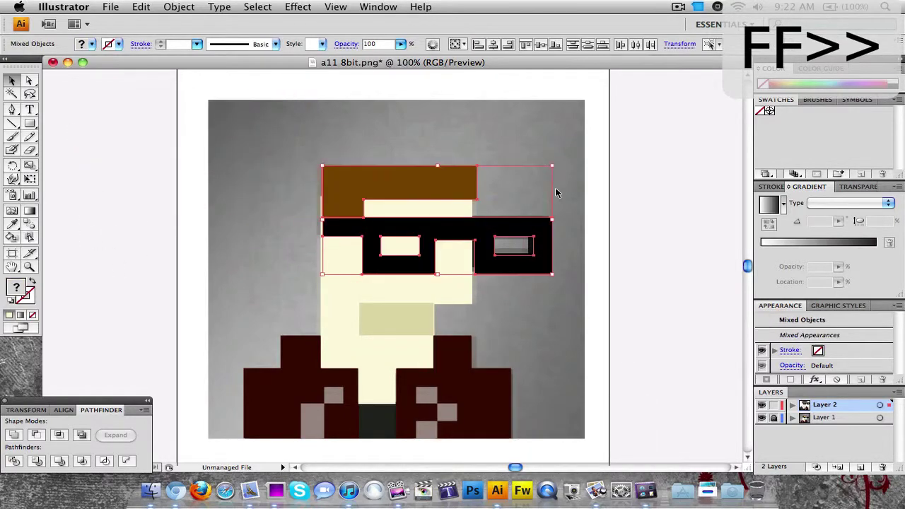
pyautogui.click(267, 205)
pyautogui.press('super+Tab')
# Hide the Layer 1 reference photo so only the vector portrait shows.
pyautogui.press('super+h')
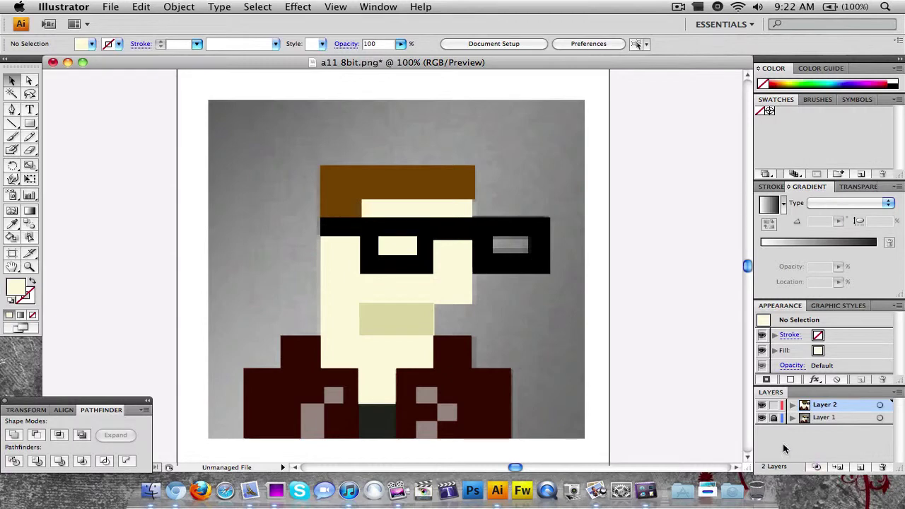
pyautogui.click(762, 417)
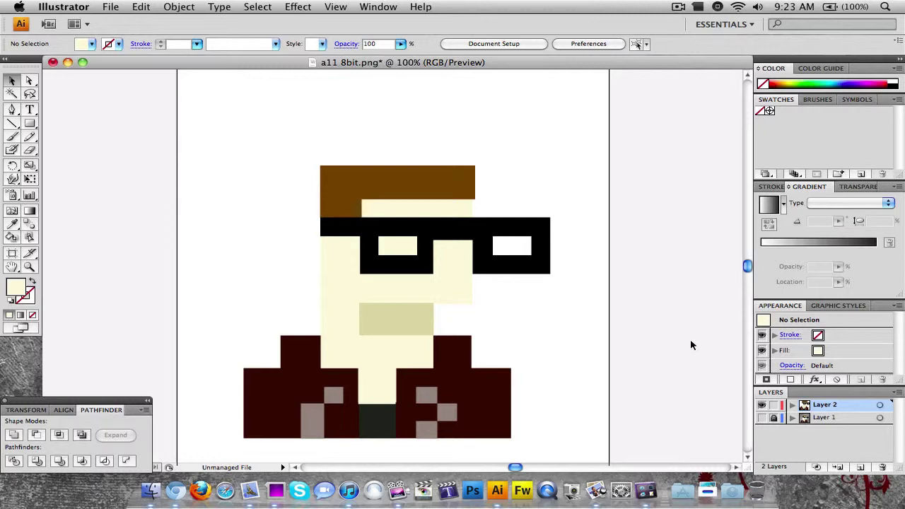
# Save the document as a11 8bit.ai on the Desktop in Illustrator format.
pyautogui.click(110, 6)
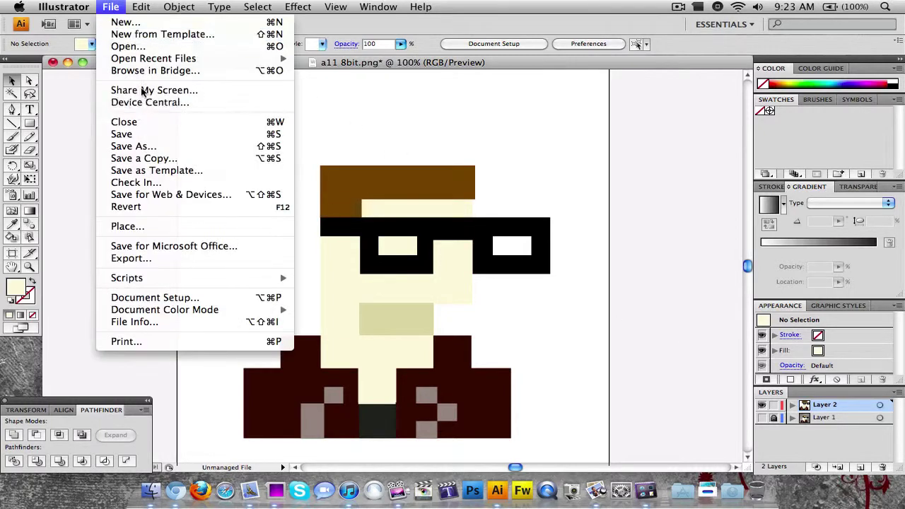
pyautogui.click(141, 146)
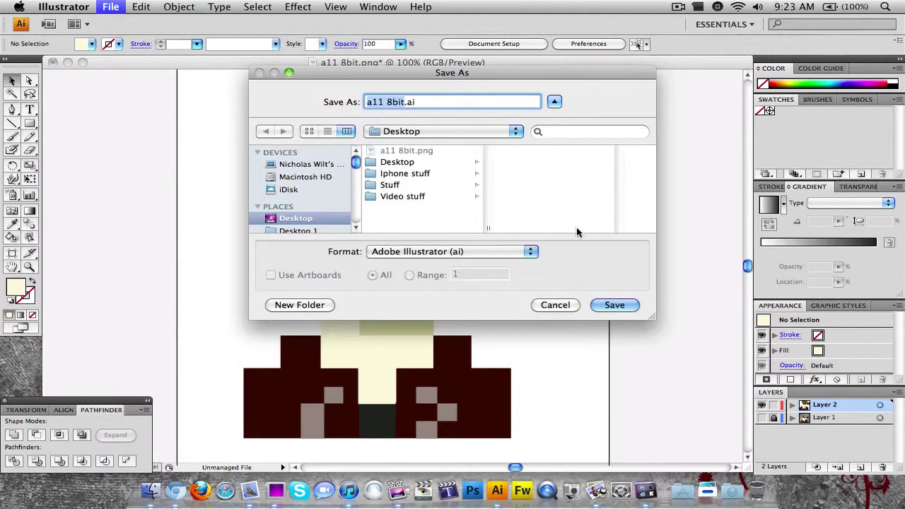
pyautogui.click(615, 305)
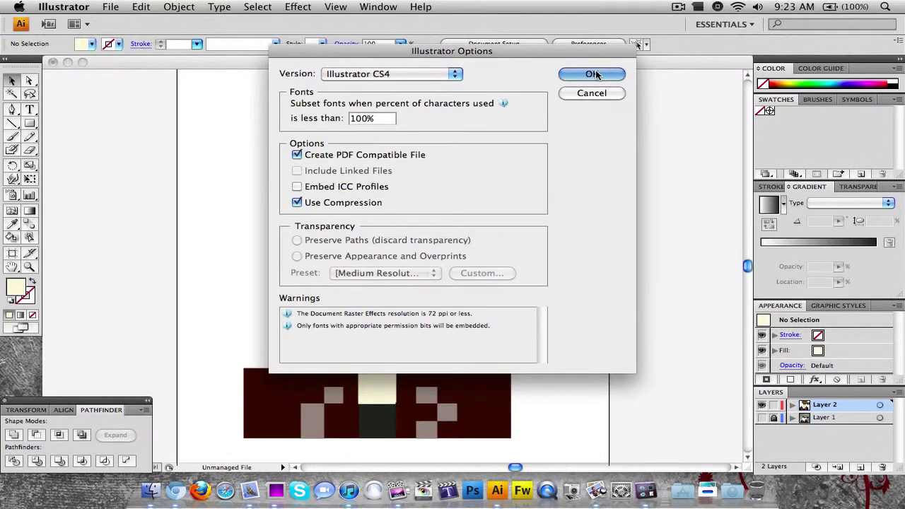
pyautogui.click(598, 74)
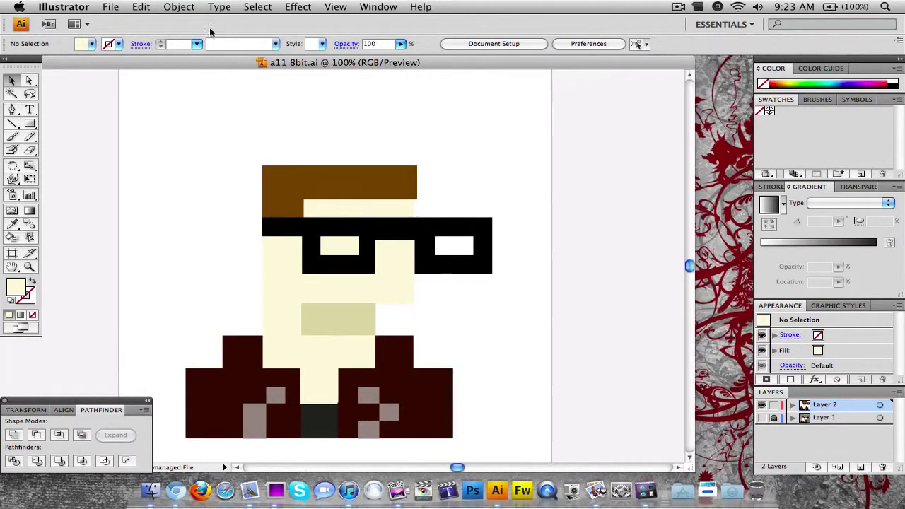
pyautogui.moveTo(123, 58); pyautogui.dragTo(191, 61)
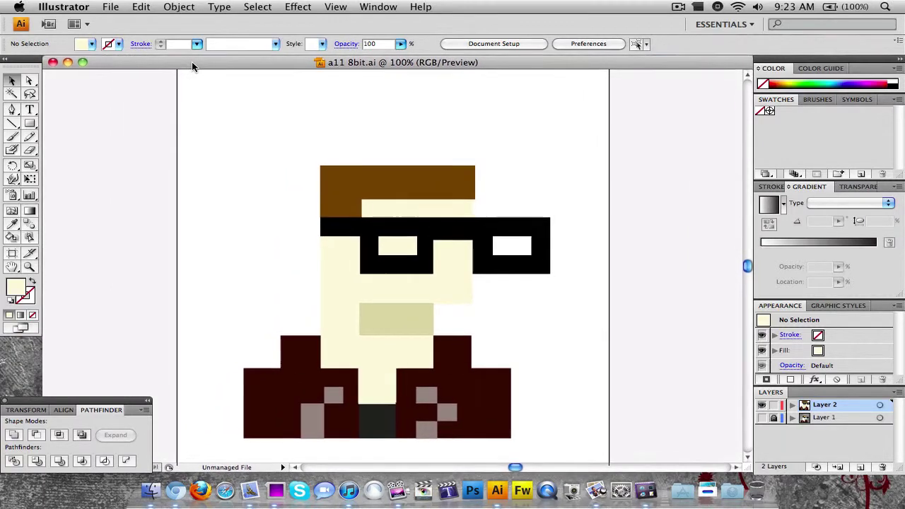
# Export as PNG named a11 8bit (1).png at 72 ppi with transparent background.
pyautogui.click(111, 7)
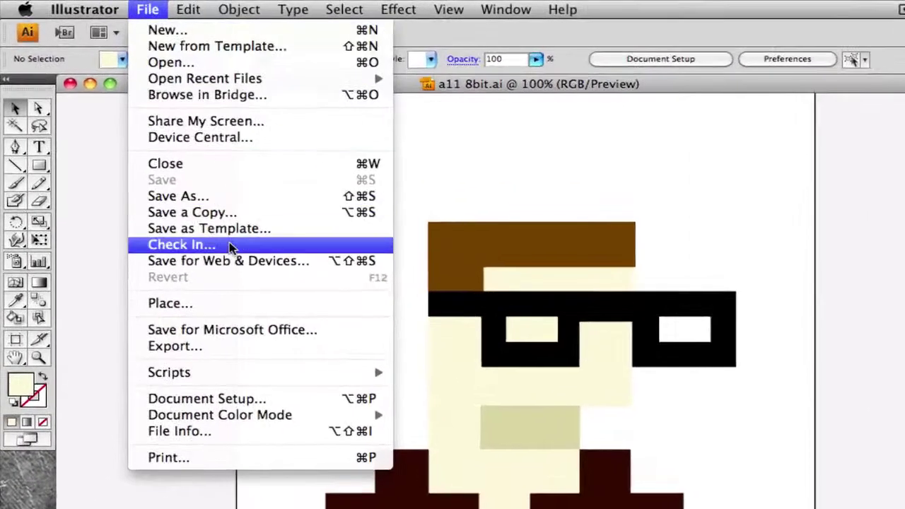
pyautogui.click(217, 348)
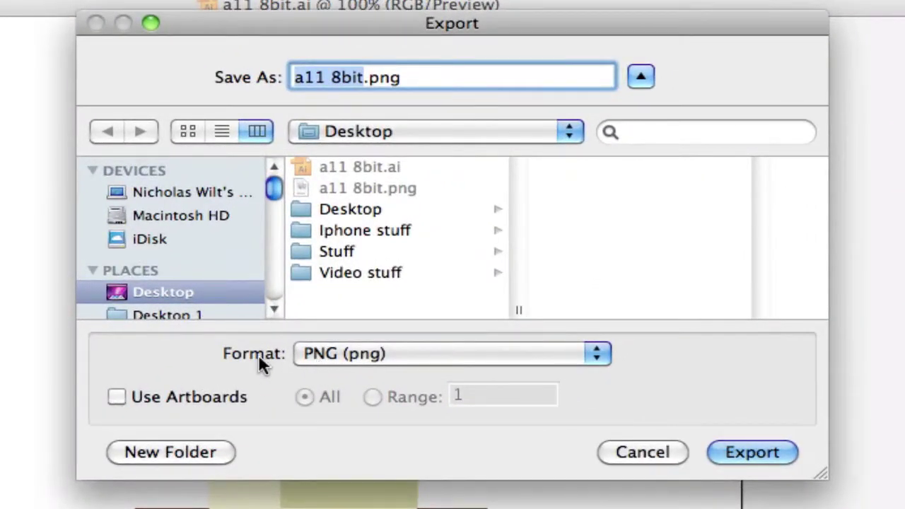
pyautogui.click(329, 358)
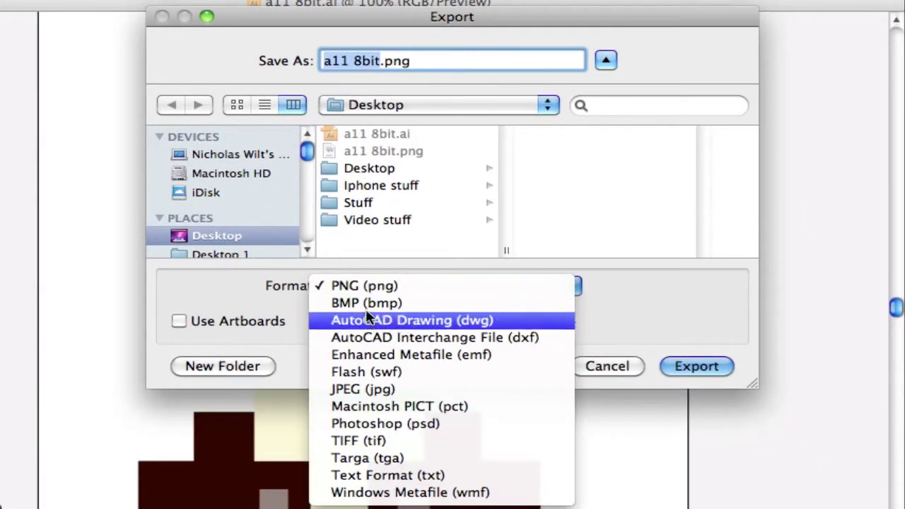
pyautogui.click(364, 286)
pyautogui.press('Right')
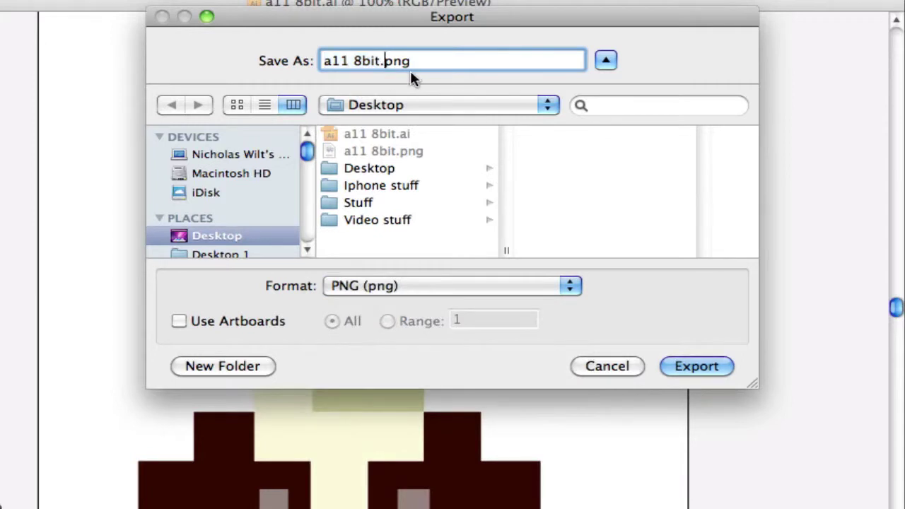
pyautogui.write('(1)')
pyautogui.press('Return')
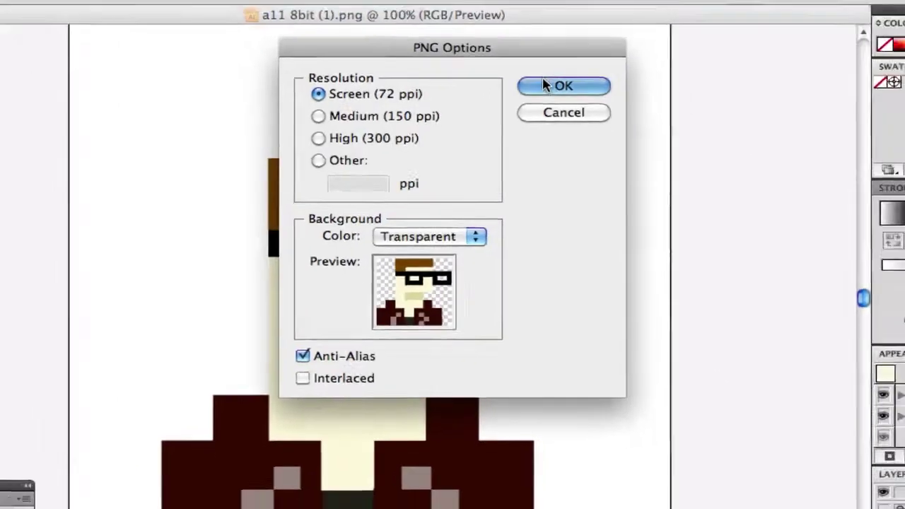
pyautogui.click(563, 86)
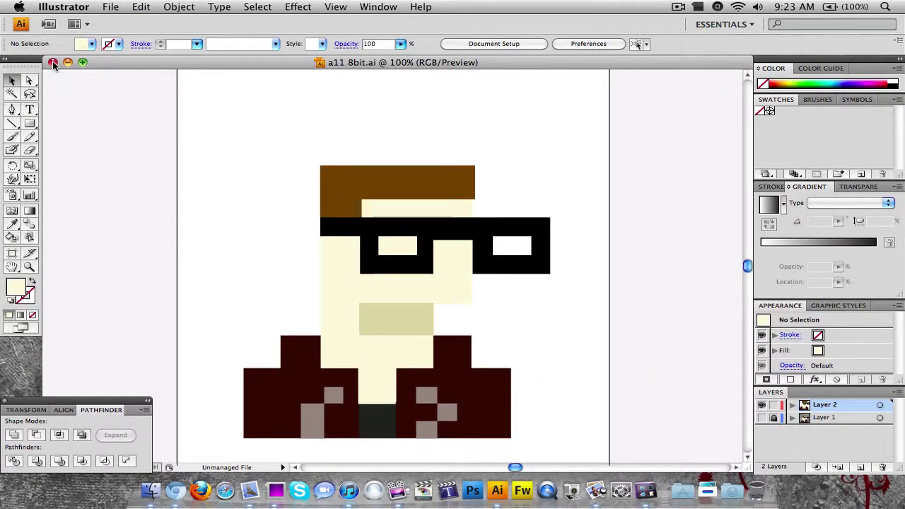
# Close the document, hide Illustrator, and view a11 8bit (1).png in Preview before closing it.
pyautogui.click(52, 63)
pyautogui.press('super+h')
pyautogui.click(859, 265)
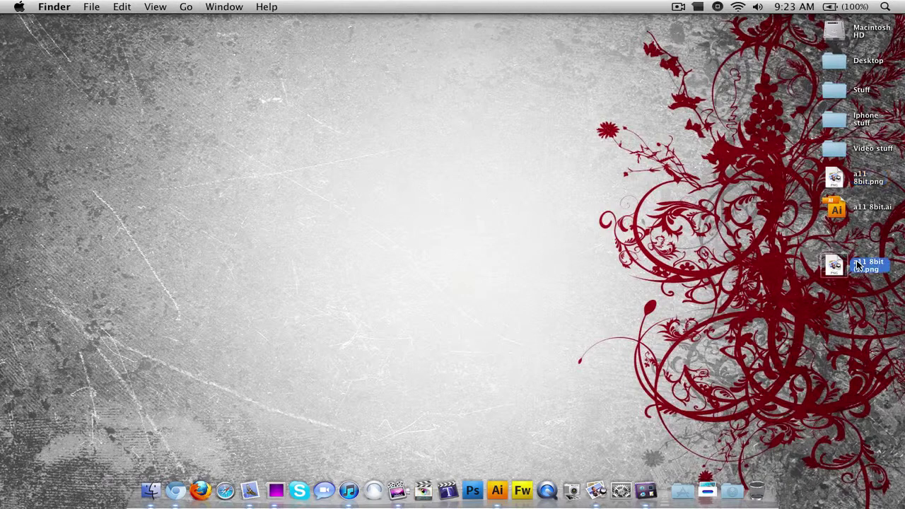
pyautogui.doubleClick(859, 266)
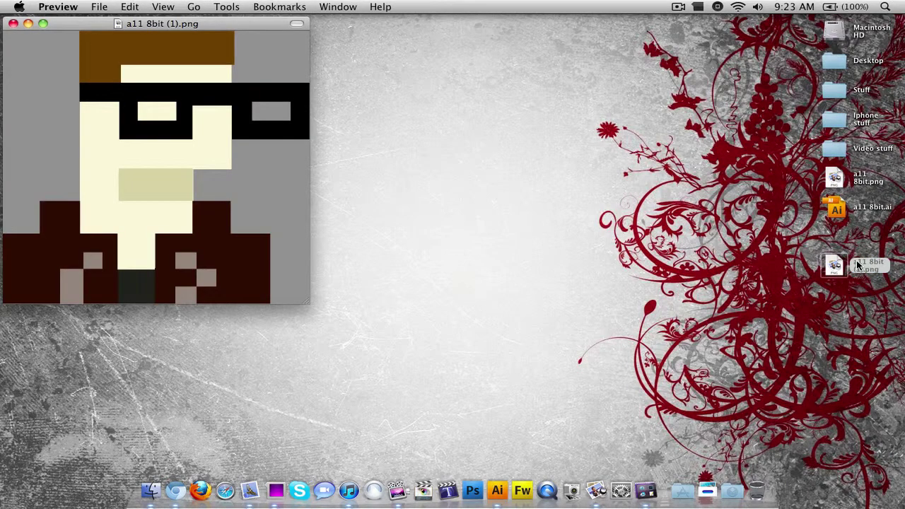
pyautogui.click(14, 25)
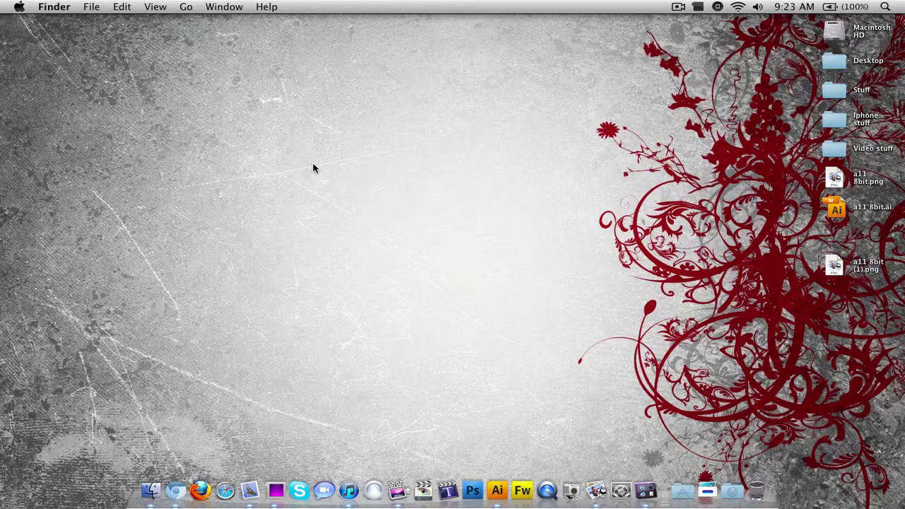